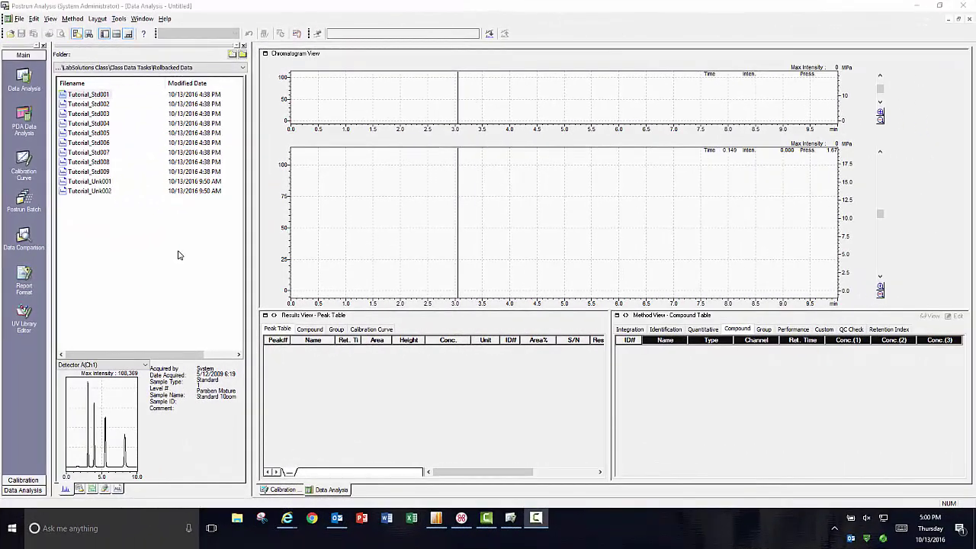
# - Load the Tutorial_Std001 standard to display its chromatogram and peak table
pyautogui.click(92, 97)
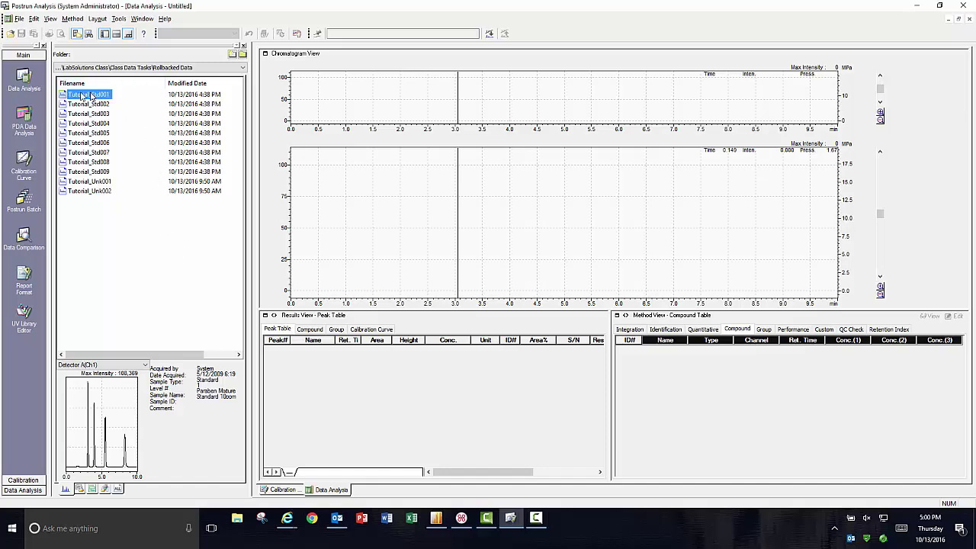
pyautogui.click(23, 79)
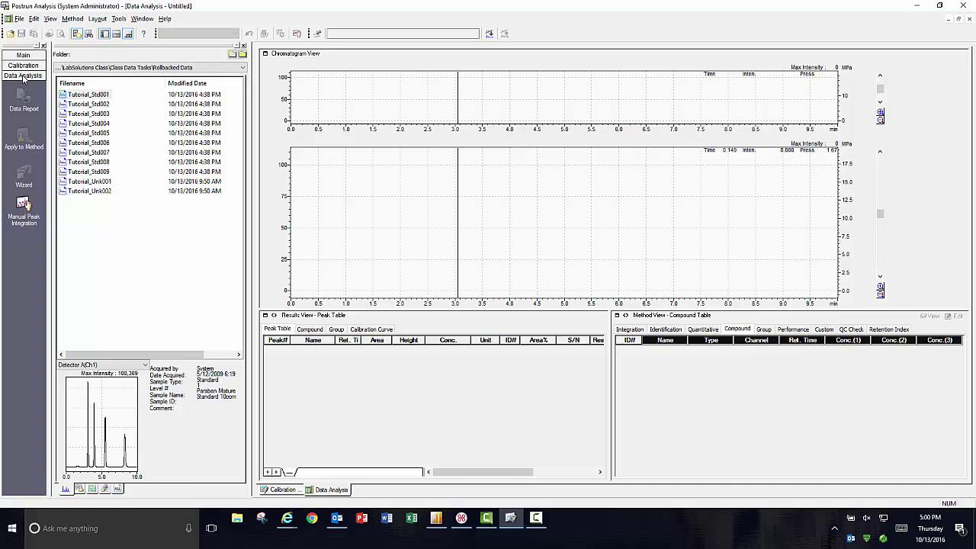
pyautogui.click(89, 96)
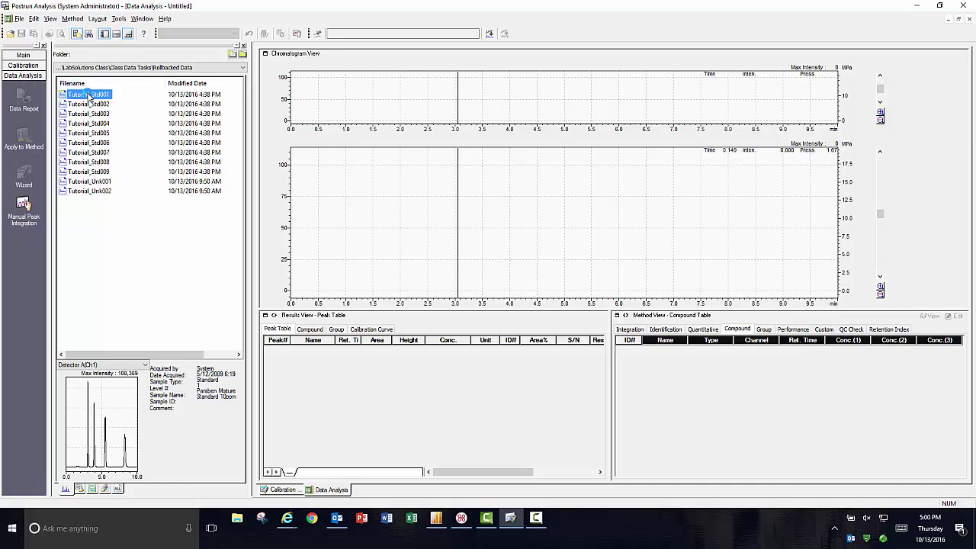
pyautogui.doubleClick(88, 95)
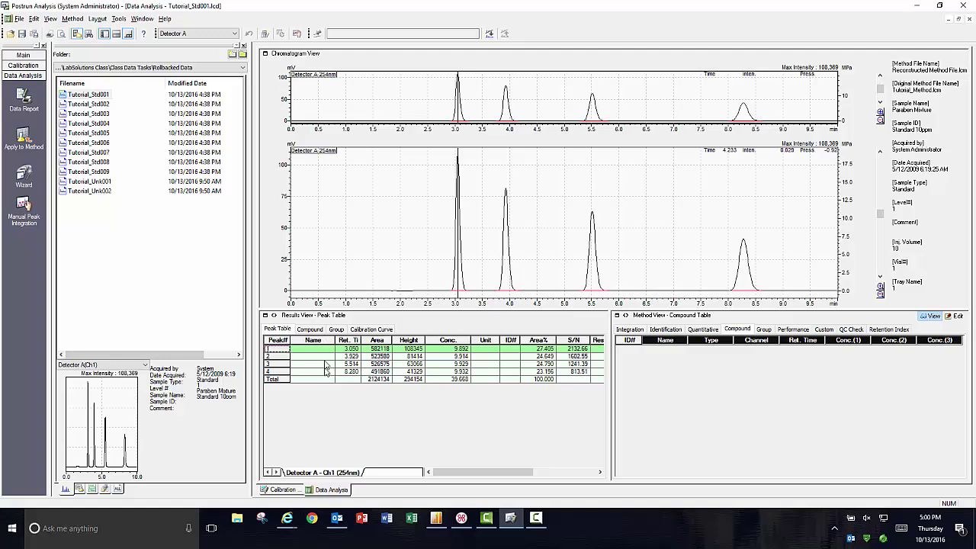
# - Review the Integration, Identification, Quantitative, Compound and Grouping method tabs, then return to Main
pyautogui.click(630, 330)
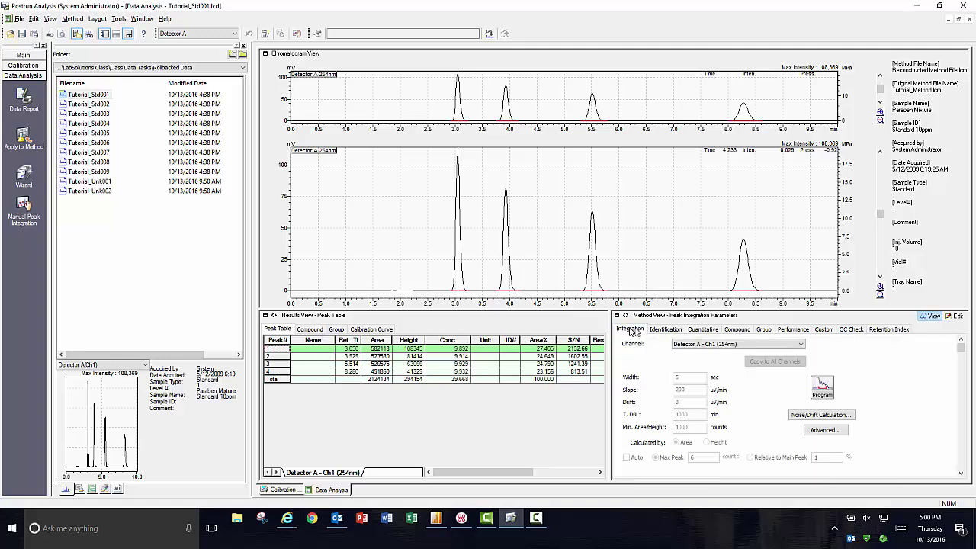
pyautogui.click(659, 332)
pyautogui.click(700, 333)
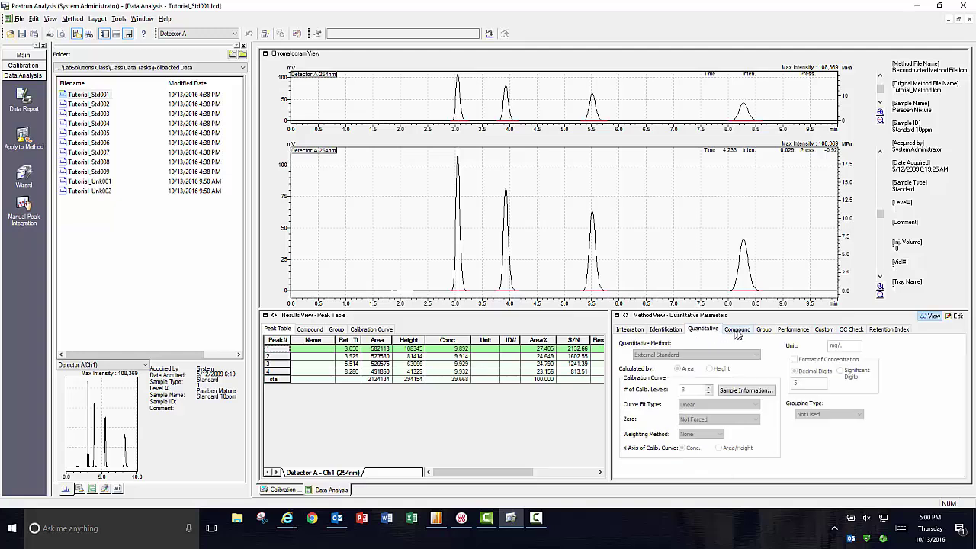
pyautogui.click(738, 333)
pyautogui.click(763, 331)
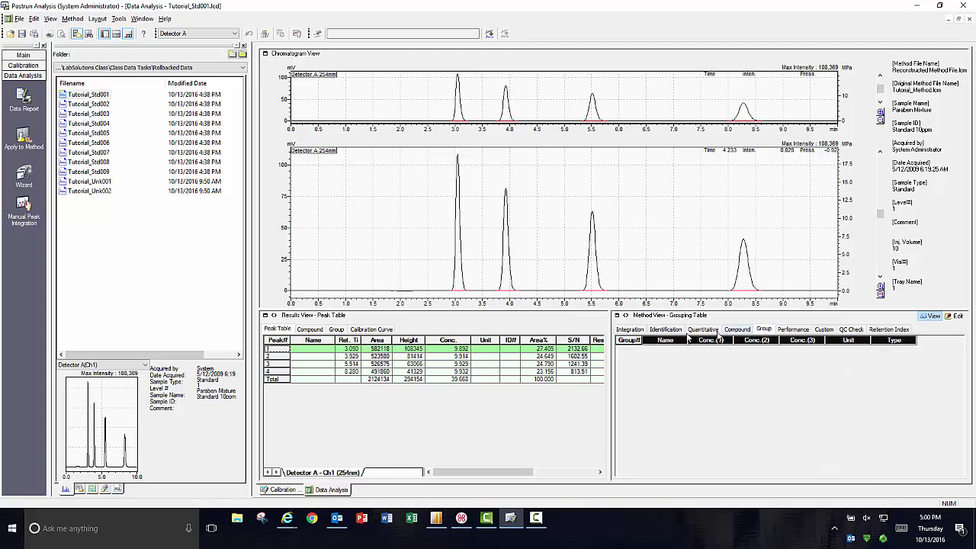
pyautogui.click(632, 331)
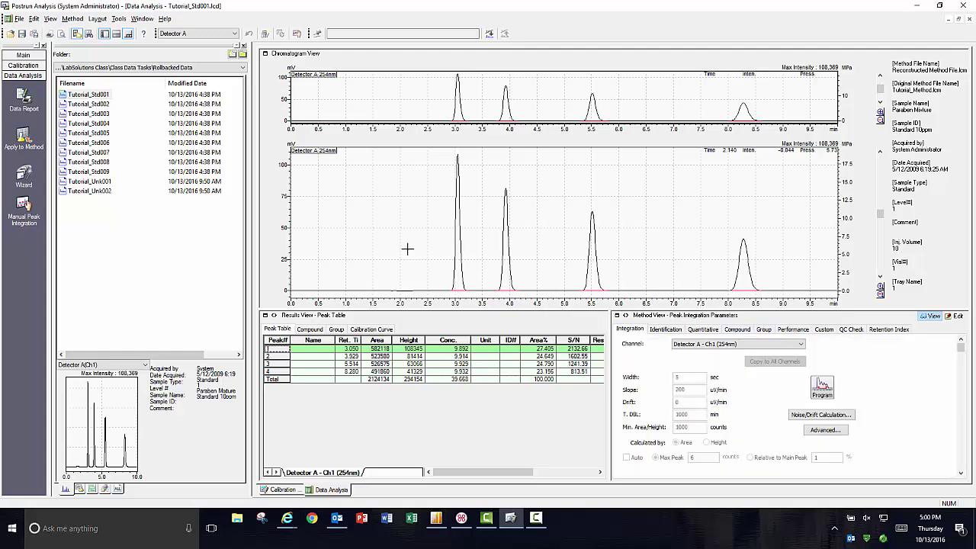
pyautogui.click(32, 57)
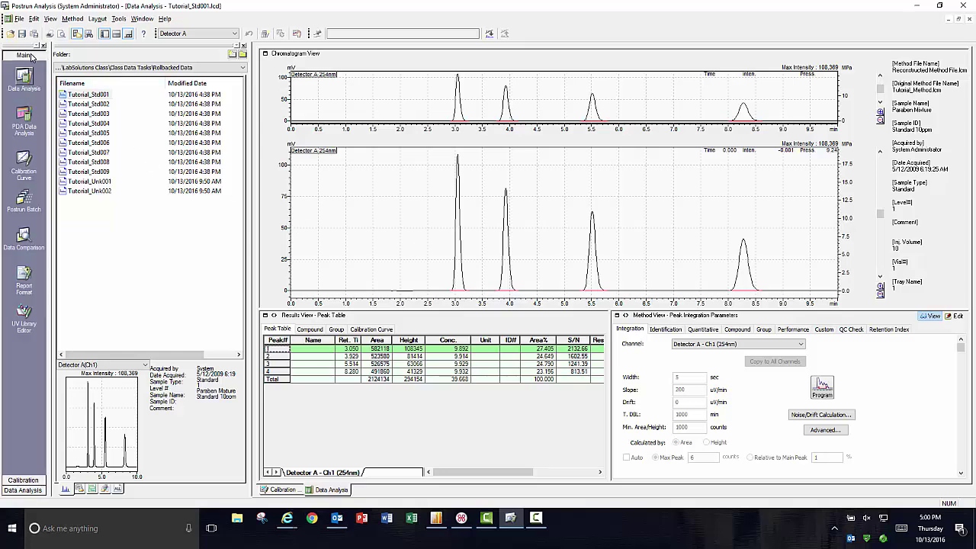
# - Create a new calibration method in Calibration Curve using Tutorial_Std001 as the reference data file
pyautogui.click(24, 162)
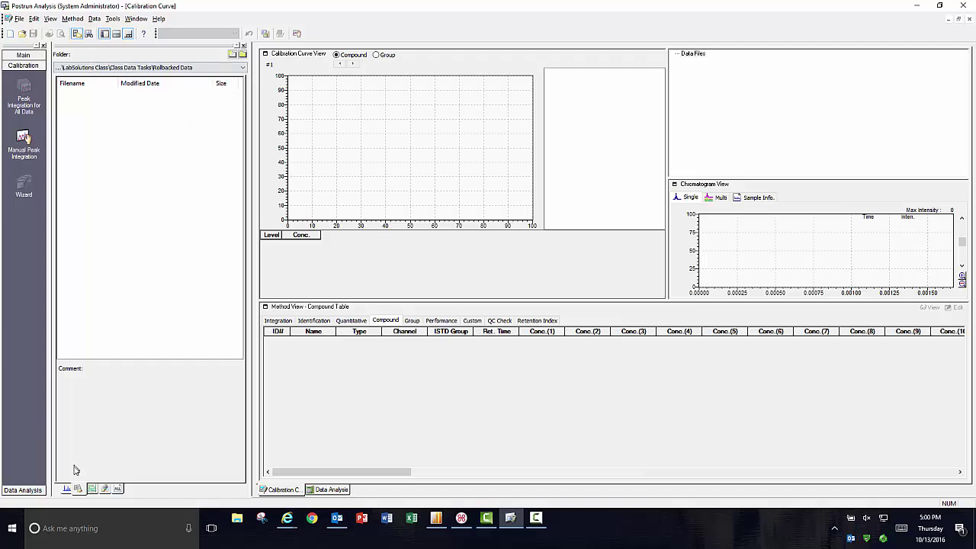
pyautogui.click(66, 490)
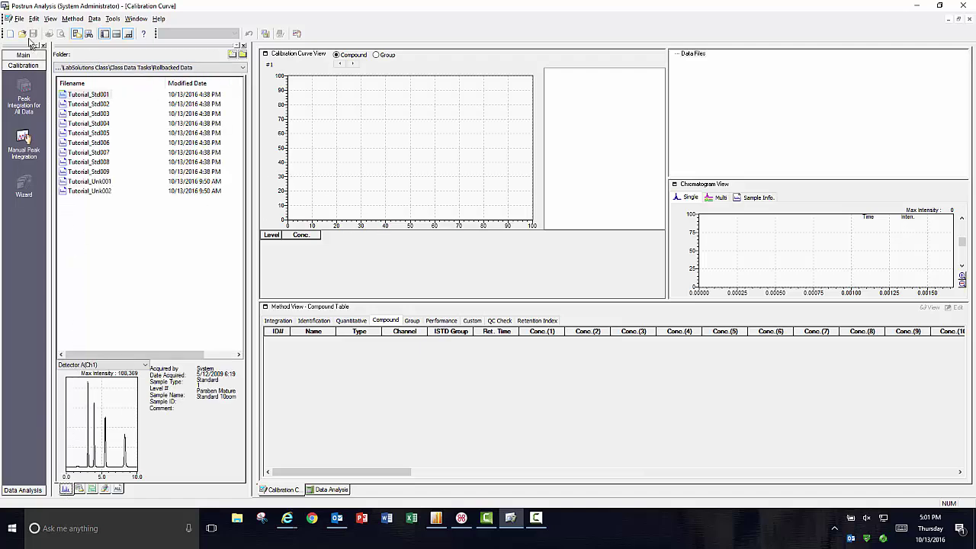
pyautogui.click(21, 19)
pyautogui.click(25, 31)
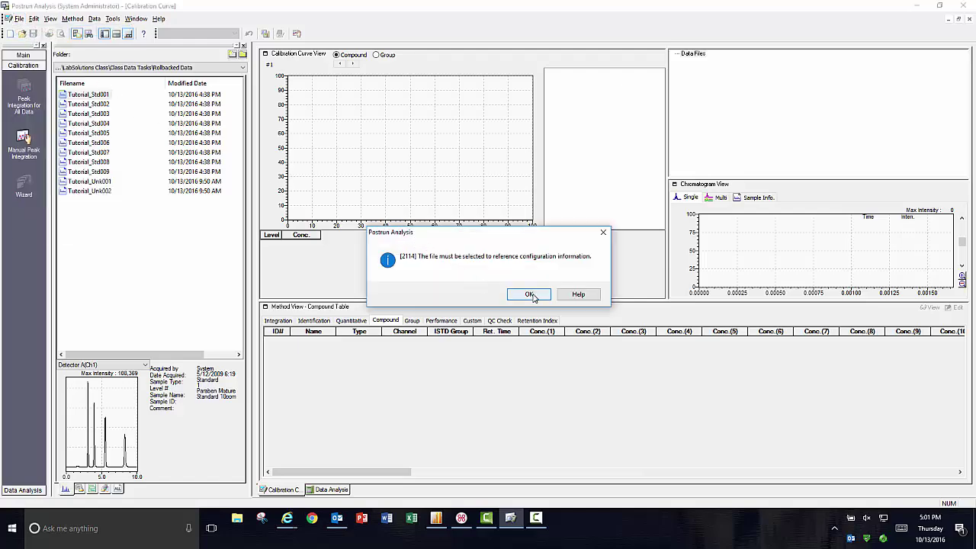
pyautogui.click(525, 297)
pyautogui.click(450, 198)
pyautogui.click(604, 335)
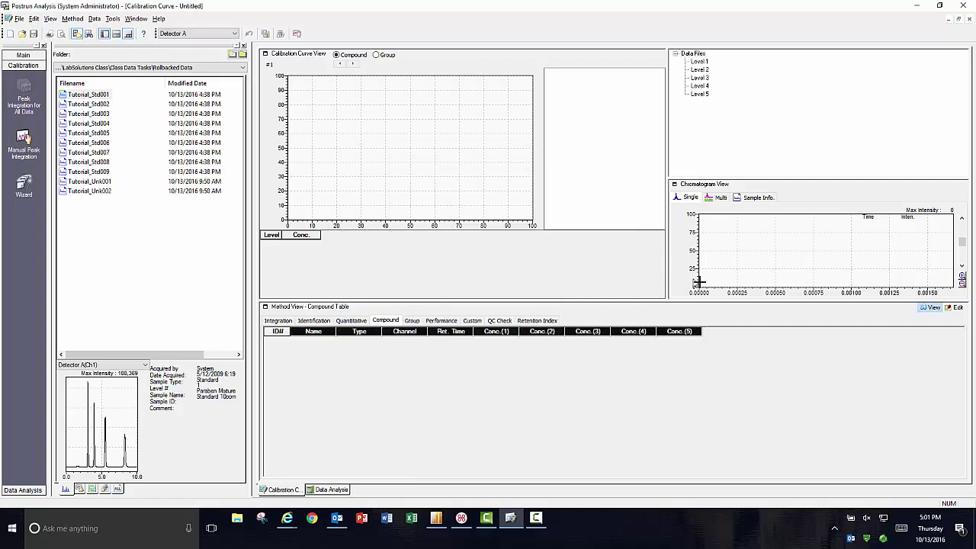
# - Enable method editing and set # of Calib. Levels to 3, keeping mg/L units
pyautogui.click(280, 321)
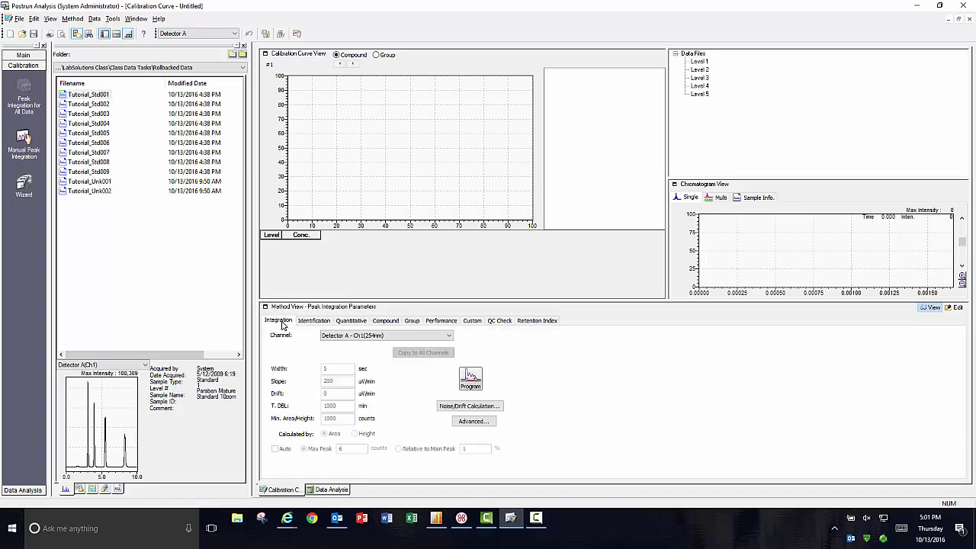
pyautogui.click(956, 308)
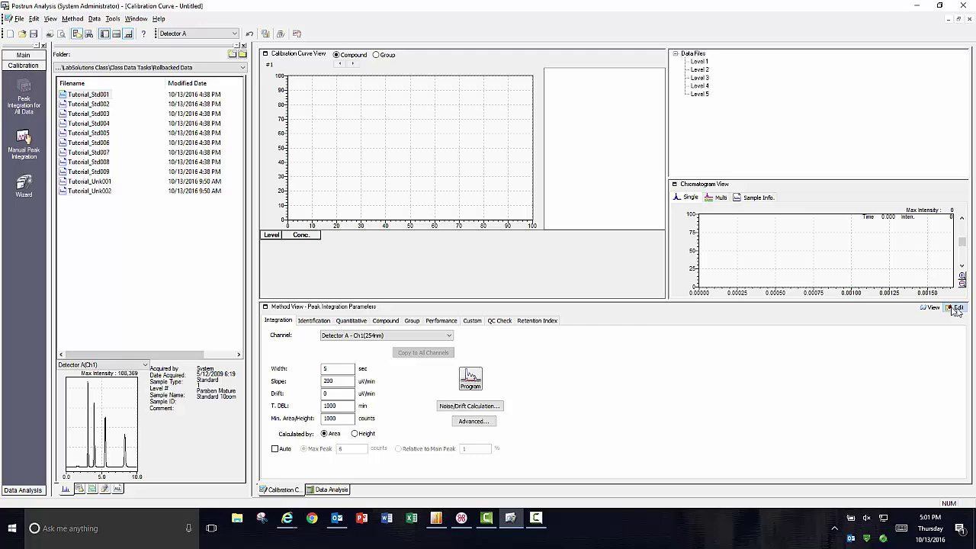
pyautogui.click(326, 321)
pyautogui.click(351, 321)
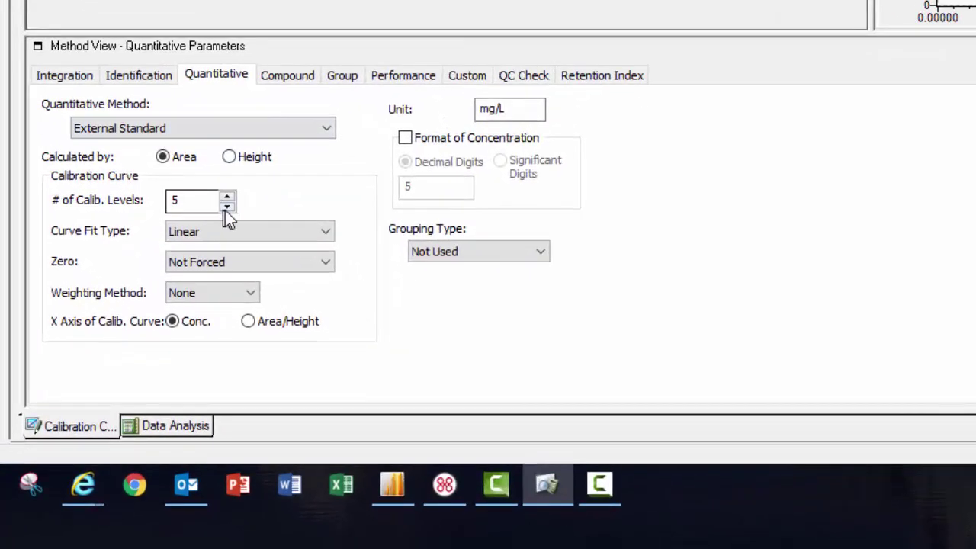
pyautogui.click(228, 207)
pyautogui.click(228, 207)
pyautogui.click(514, 112)
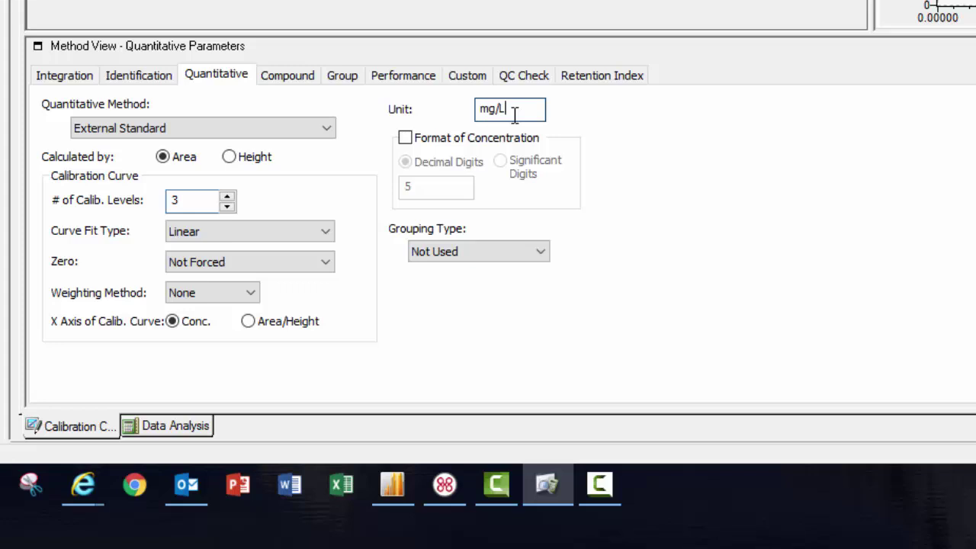
# - Name the four compounds Methyl Paraben, Ethyl Paraben, Propyl Paraben and Butyl Paraben
pyautogui.click(292, 79)
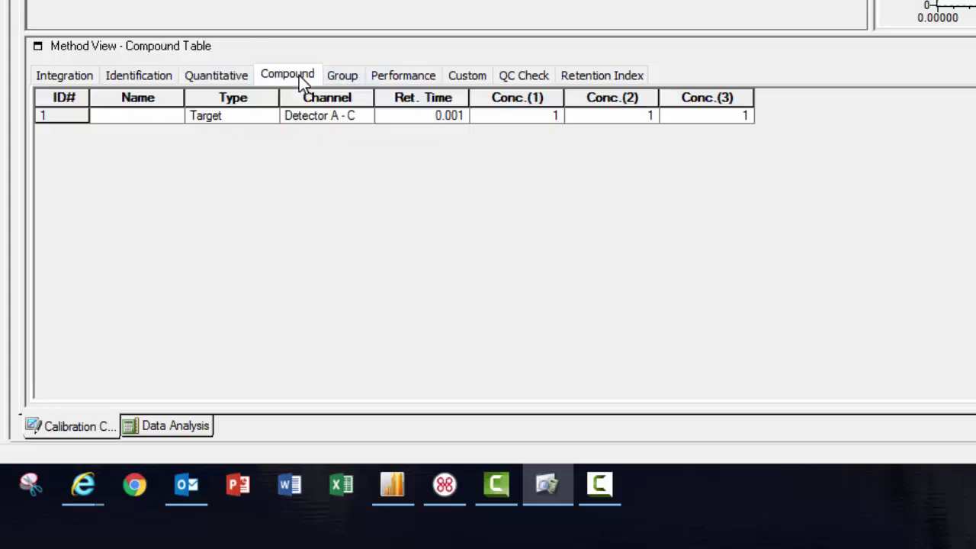
pyautogui.click(156, 119)
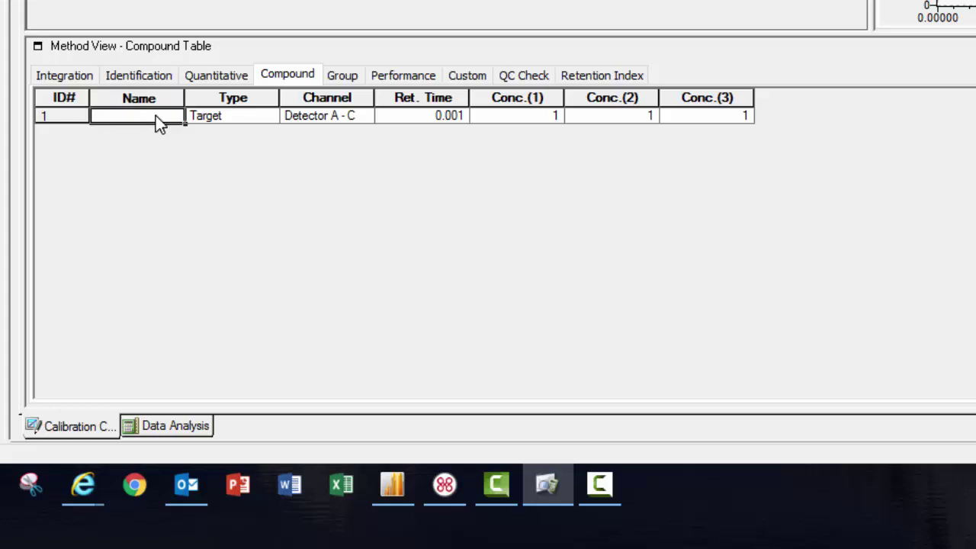
pyautogui.write('Methyl Paraben')
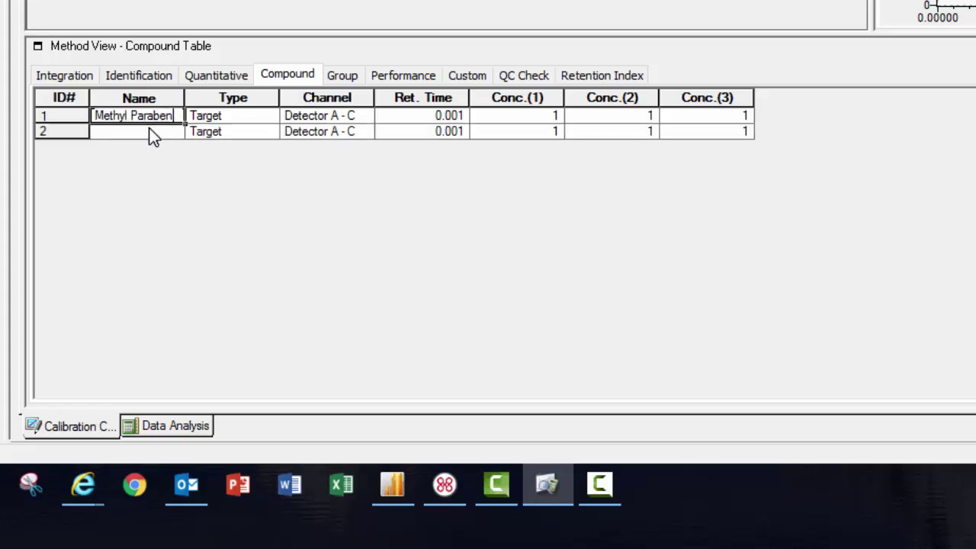
pyautogui.click(148, 128)
pyautogui.write('Ethyl Paraben')
pyautogui.click(147, 150)
pyautogui.write('Propyl Paraben')
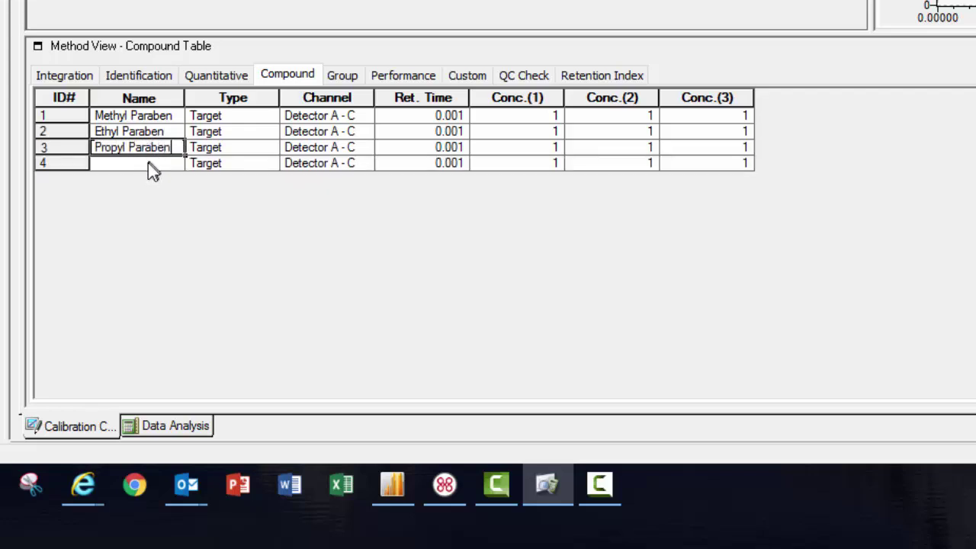
pyautogui.click(150, 163)
pyautogui.write('Butyl Paraben')
# - Enter concentrations 10, 20, 40 for Methyl Paraben and copy them to the other parabens
pyautogui.click(550, 113)
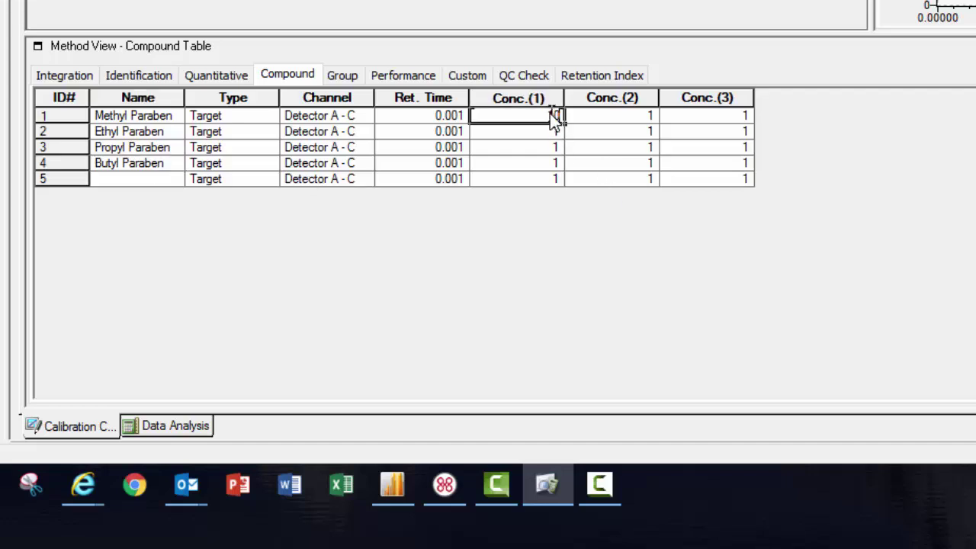
pyautogui.press('Tab')
pyautogui.write('20')
pyautogui.press('Tab')
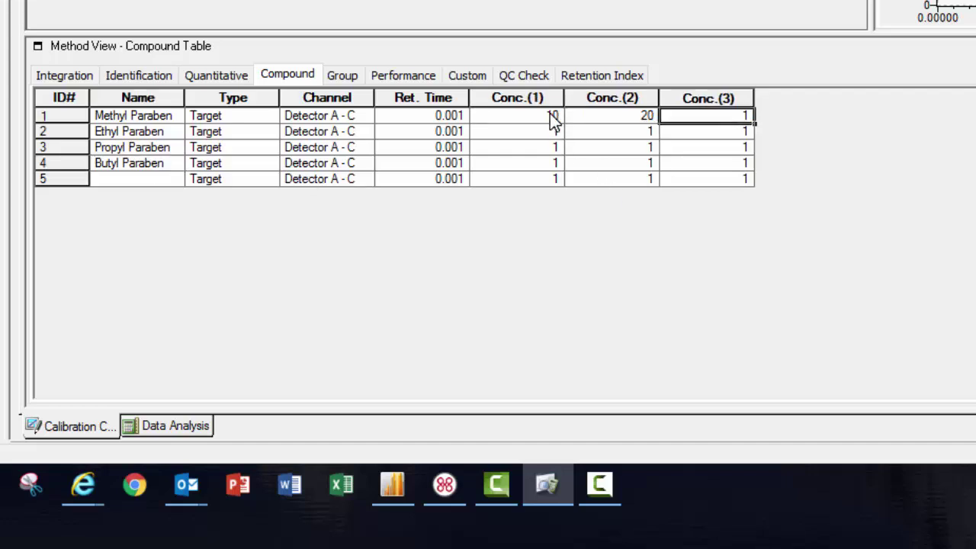
pyautogui.write('40')
pyautogui.click(585, 144)
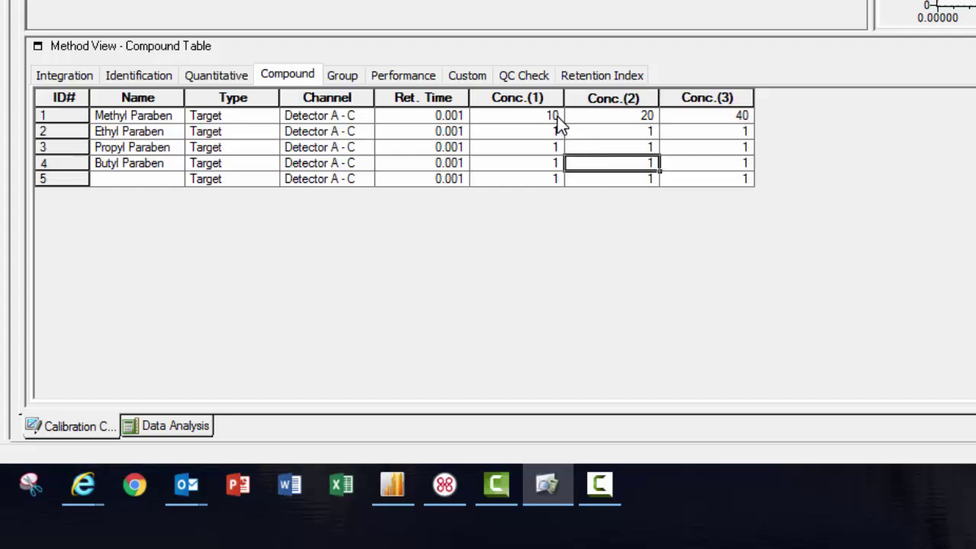
pyautogui.moveTo(555, 116); pyautogui.dragTo(685, 120)
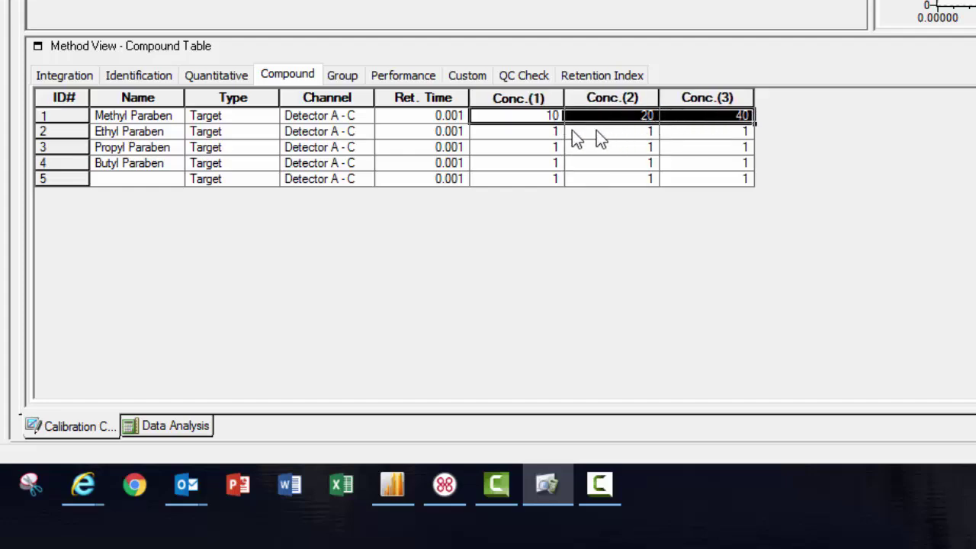
pyautogui.moveTo(558, 131); pyautogui.dragTo(697, 166)
pyautogui.hotkey('ctrl', 'v')
# - Apply the compound table and assign Tutorial_Std001–Std003 to calibration level 1 (10)
pyautogui.click(924, 308)
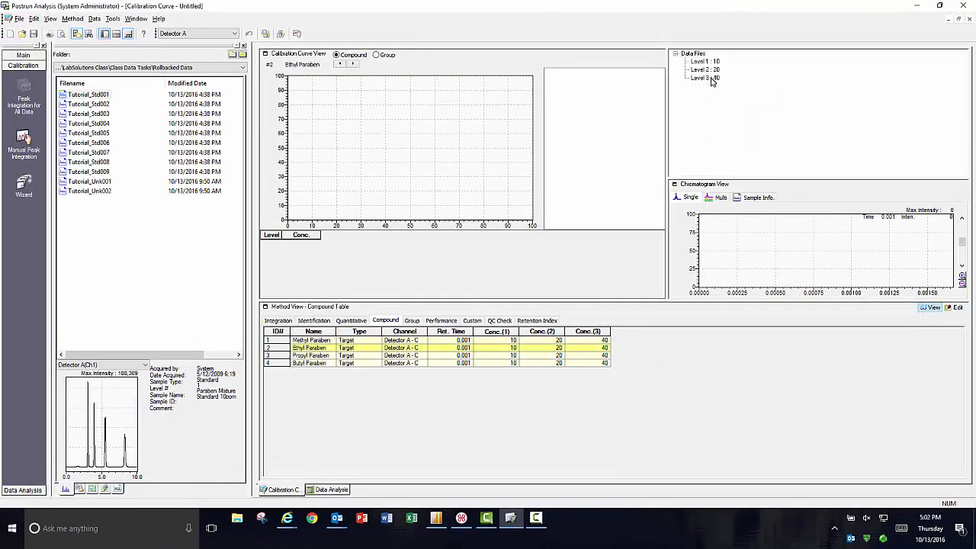
pyautogui.click(87, 94)
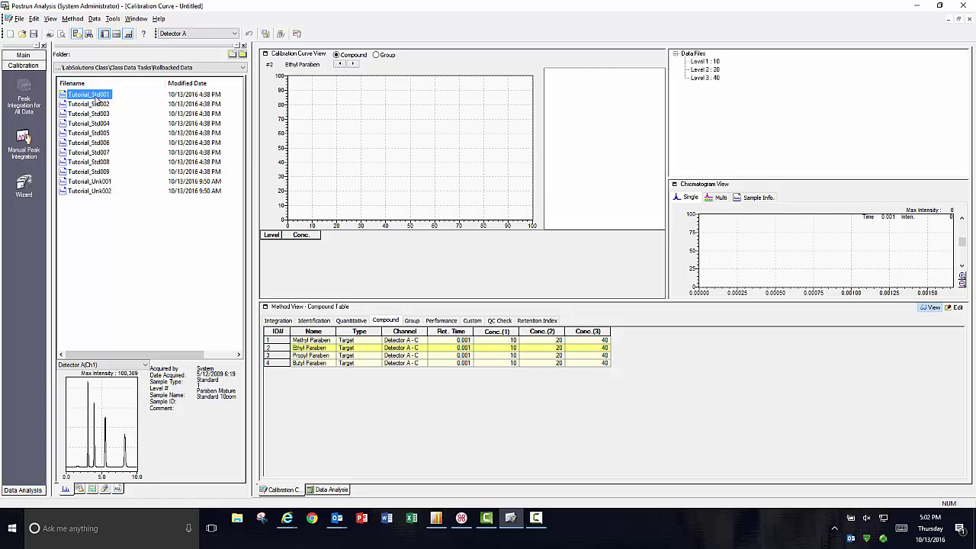
pyautogui.keyDown('shift'); pyautogui.click(97, 114); pyautogui.keyUp('shift')
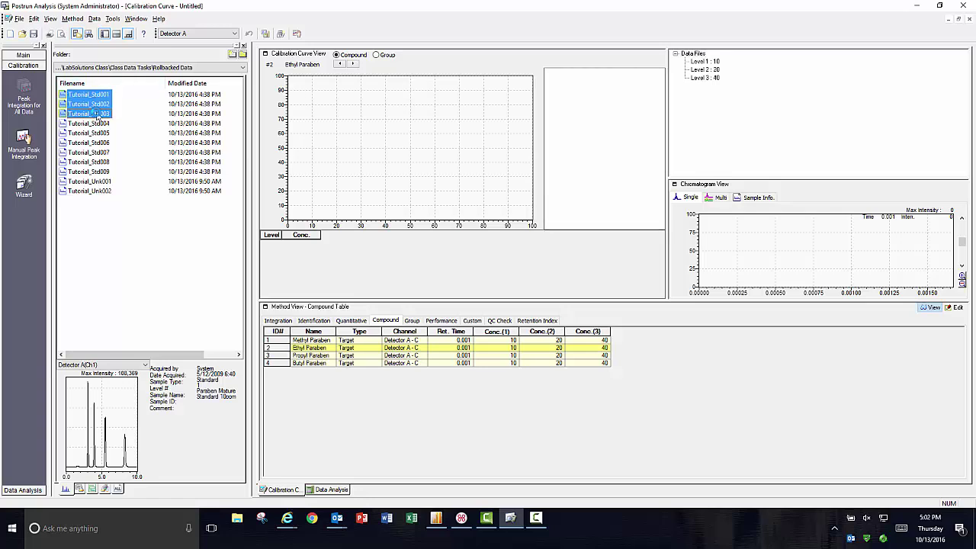
pyautogui.moveTo(99, 115)
pyautogui.mouseDown()
pyautogui.moveTo(356, 115)
pyautogui.moveTo(713, 73)
pyautogui.moveTo(707, 62)
pyautogui.mouseUp()
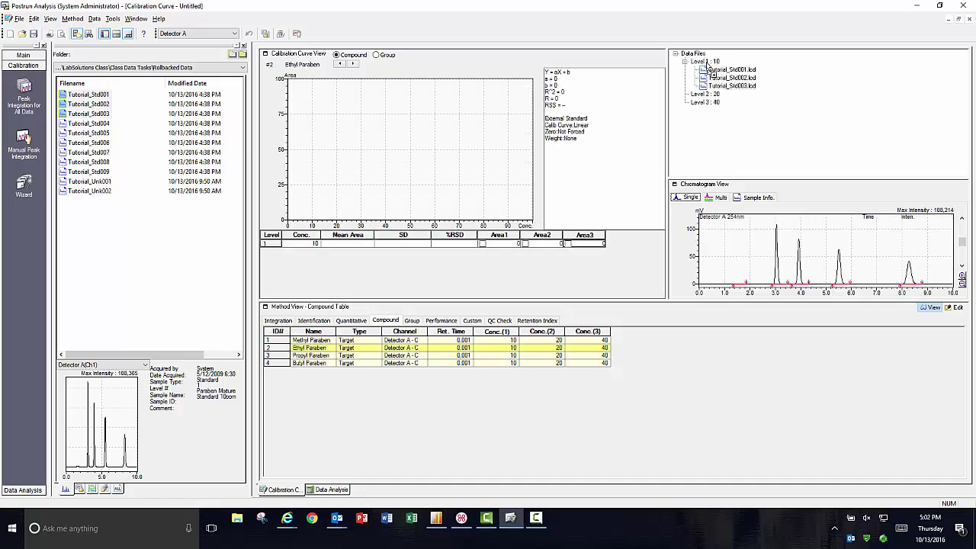
# - Assign Std004–Std006 to level 2 (20) and Std007–Std009 to level 3 (40)
pyautogui.click(93, 124)
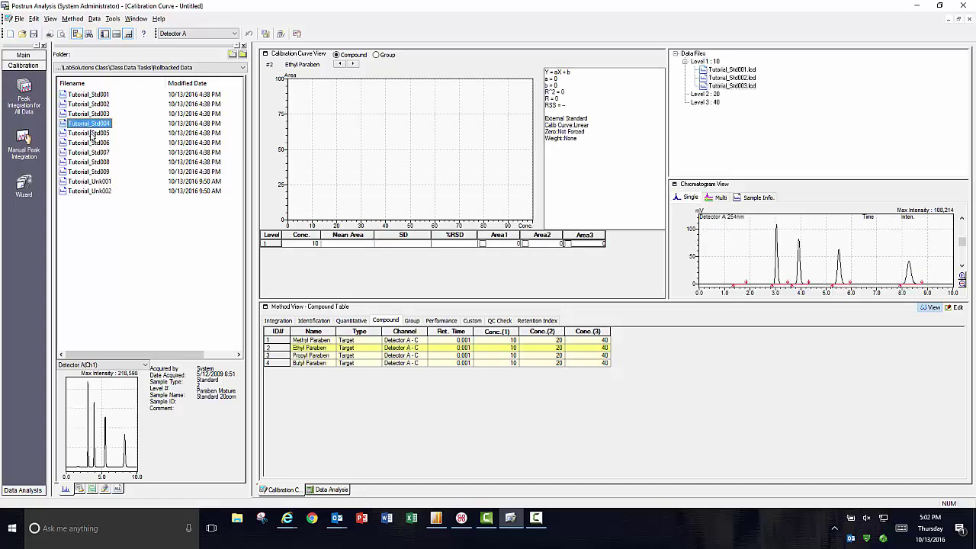
pyautogui.keyDown('shift'); pyautogui.click(92, 143); pyautogui.keyUp('shift')
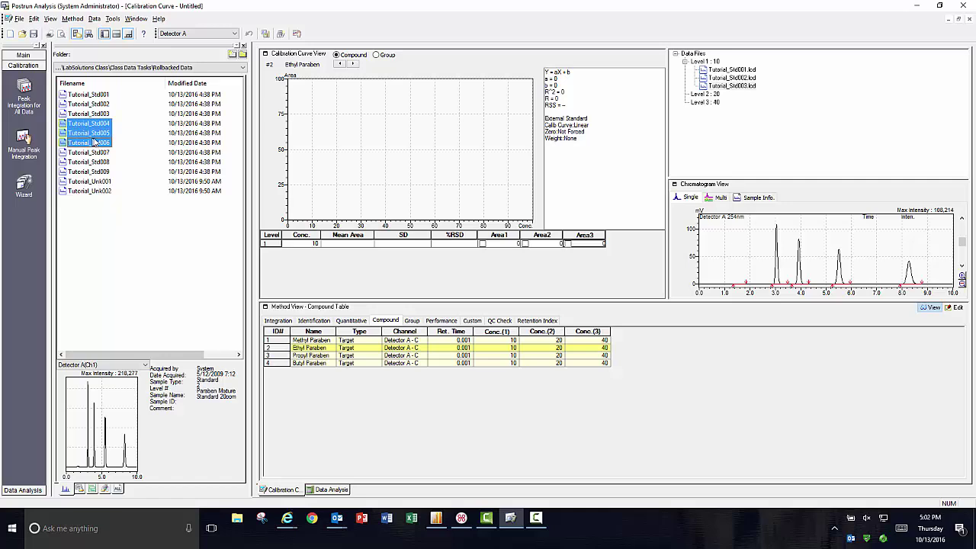
pyautogui.moveTo(96, 143)
pyautogui.mouseDown()
pyautogui.moveTo(703, 105)
pyautogui.moveTo(707, 93)
pyautogui.mouseUp()
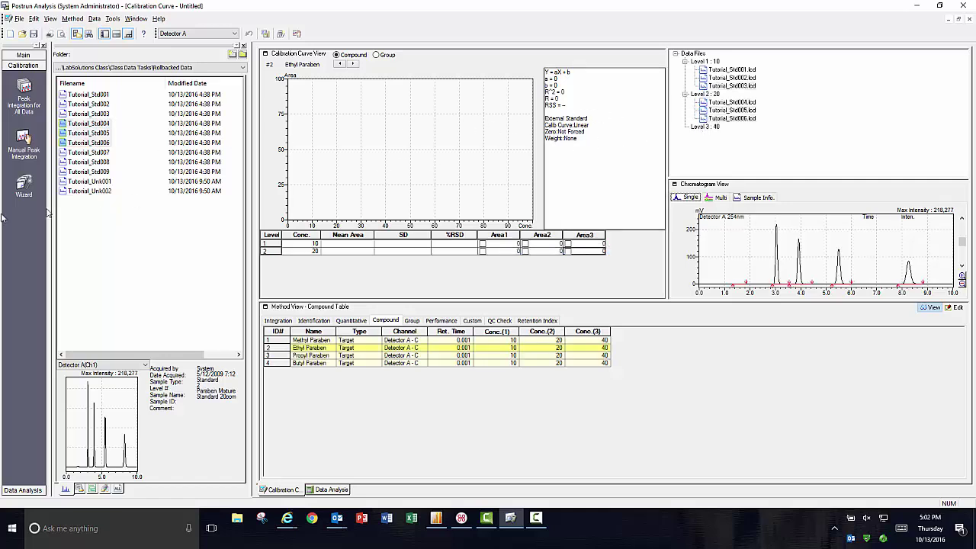
pyautogui.click(88, 153)
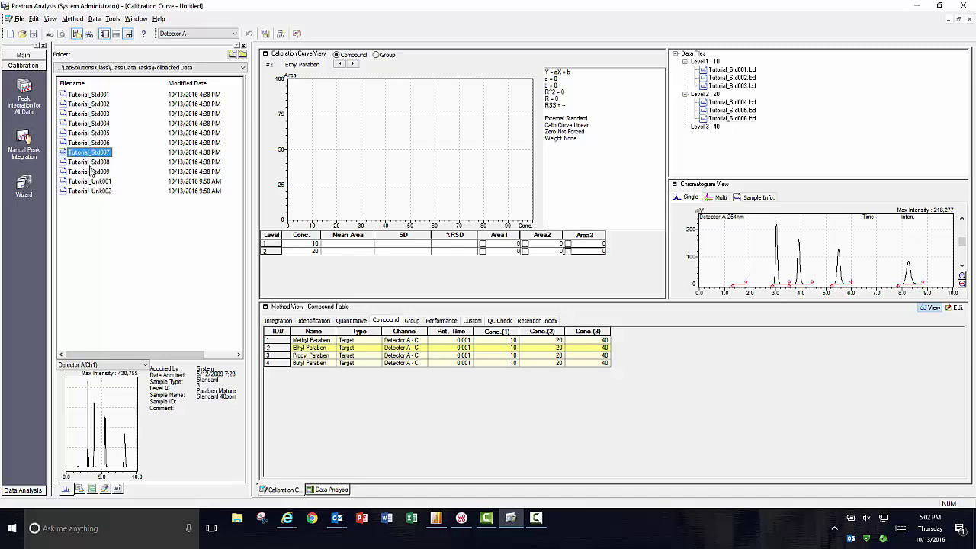
pyautogui.keyDown('shift'); pyautogui.click(90, 172); pyautogui.keyUp('shift')
pyautogui.moveTo(92, 172); pyautogui.dragTo(701, 136)
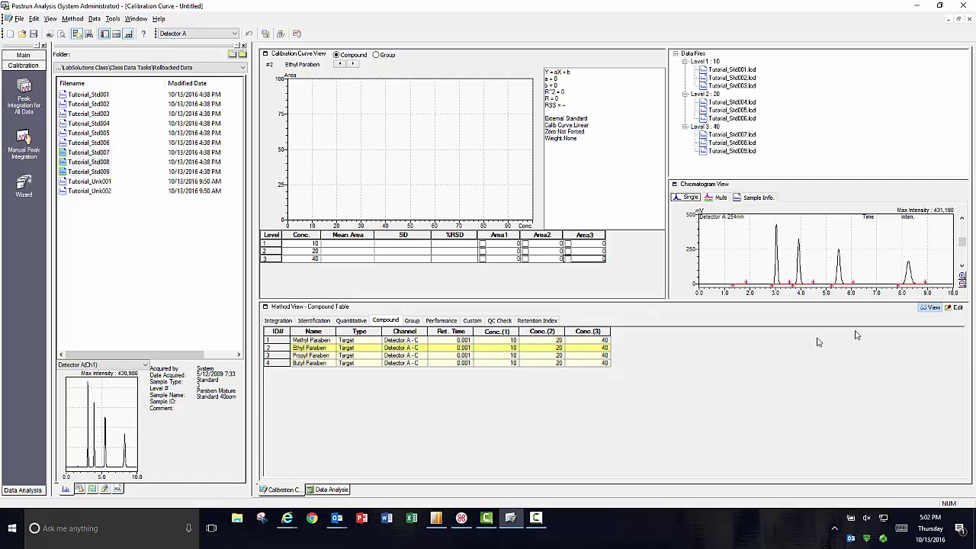
# - Enable compound table editing and set Methyl Paraben's retention time to 3.046 min
pyautogui.click(957, 308)
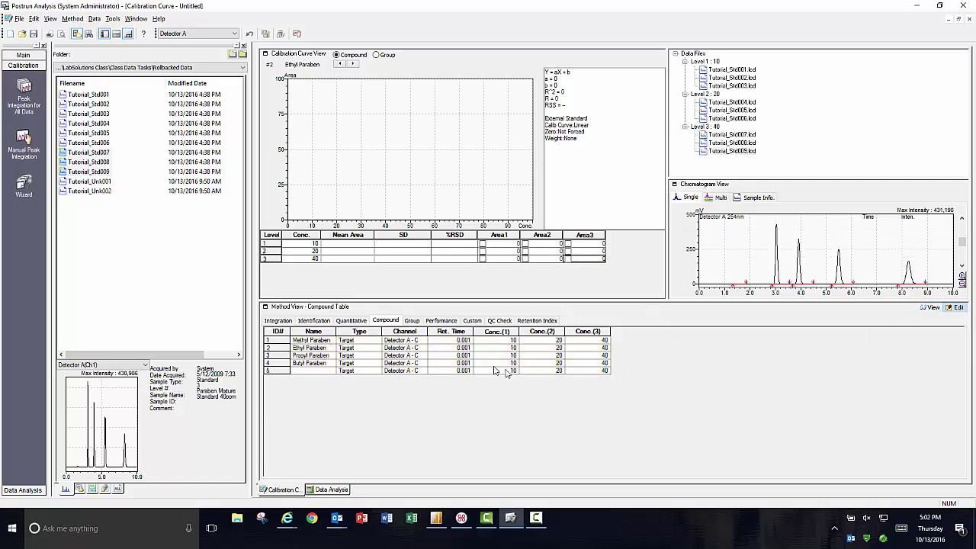
pyautogui.click(461, 342)
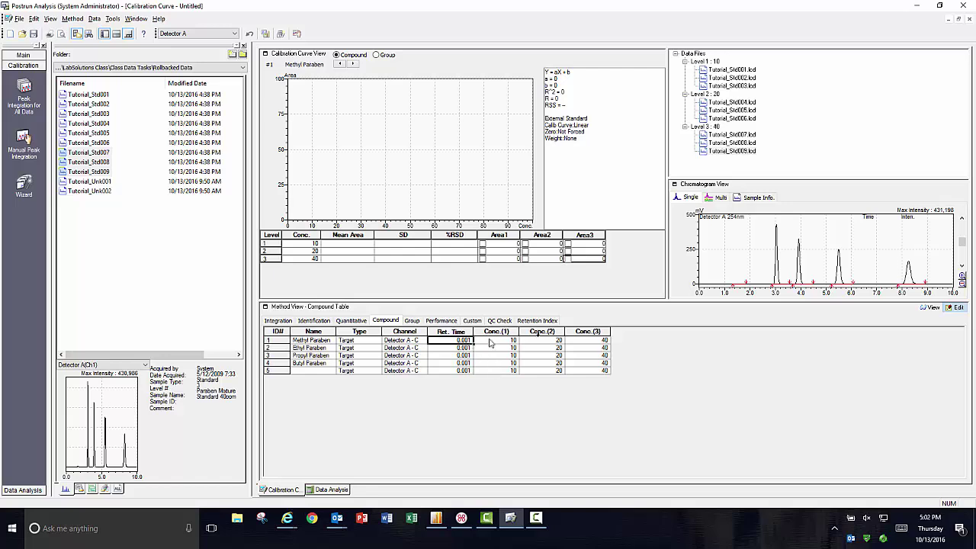
pyautogui.moveTo(769, 219); pyautogui.dragTo(783, 246)
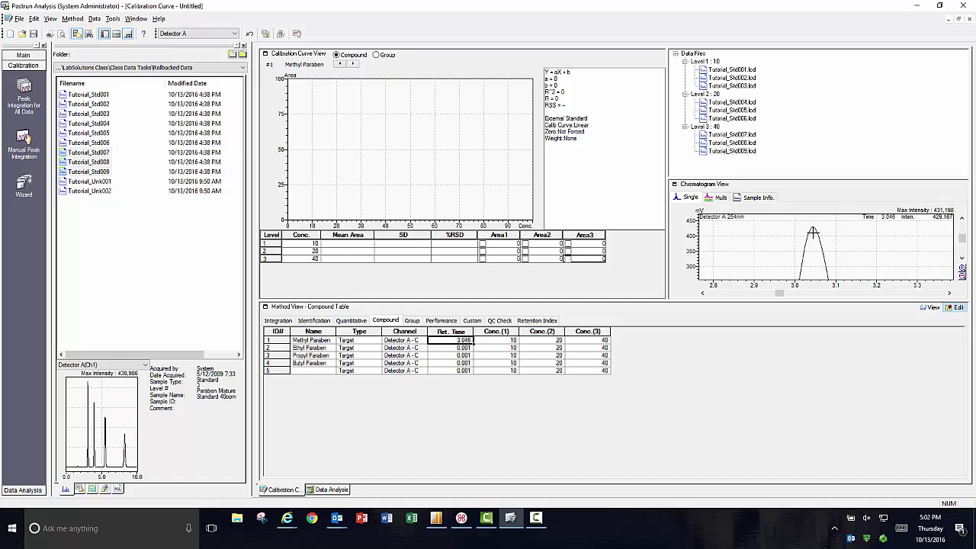
pyautogui.rightClick(789, 238)
pyautogui.click(803, 264)
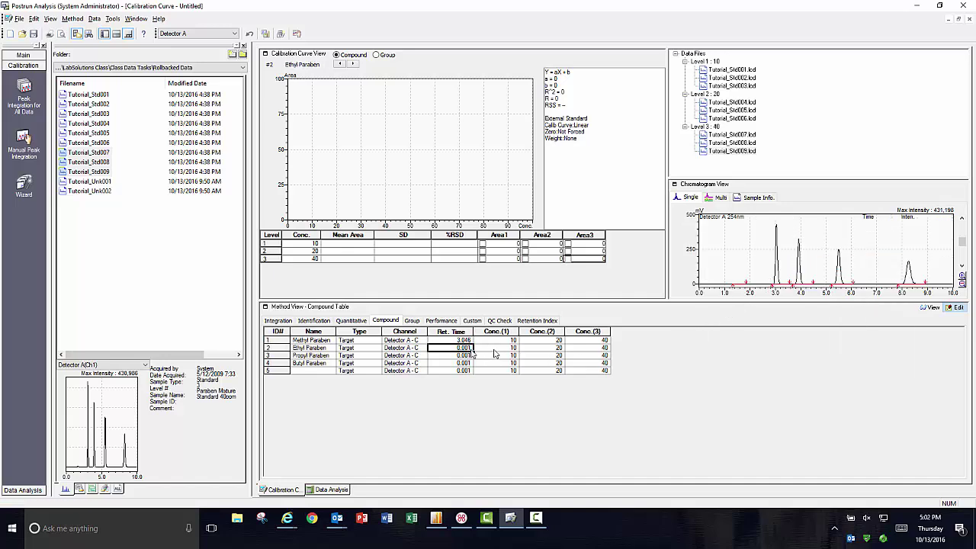
# - Set Ethyl, Propyl and Butyl Paraben retention times from the 3.920, 5.500 and 8.251 min peaks
pyautogui.moveTo(794, 235); pyautogui.dragTo(807, 258)
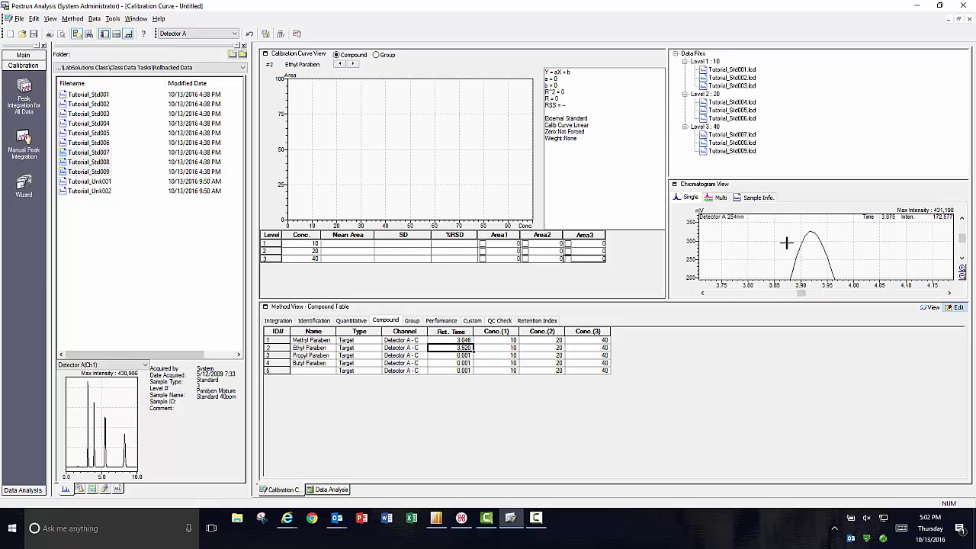
pyautogui.rightClick(785, 242)
pyautogui.click(809, 265)
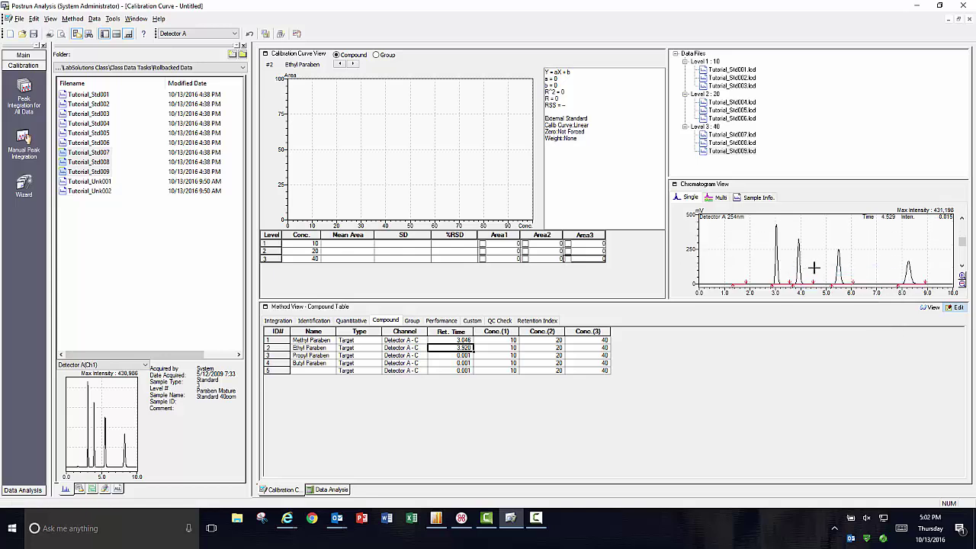
pyautogui.moveTo(836, 249); pyautogui.dragTo(849, 258)
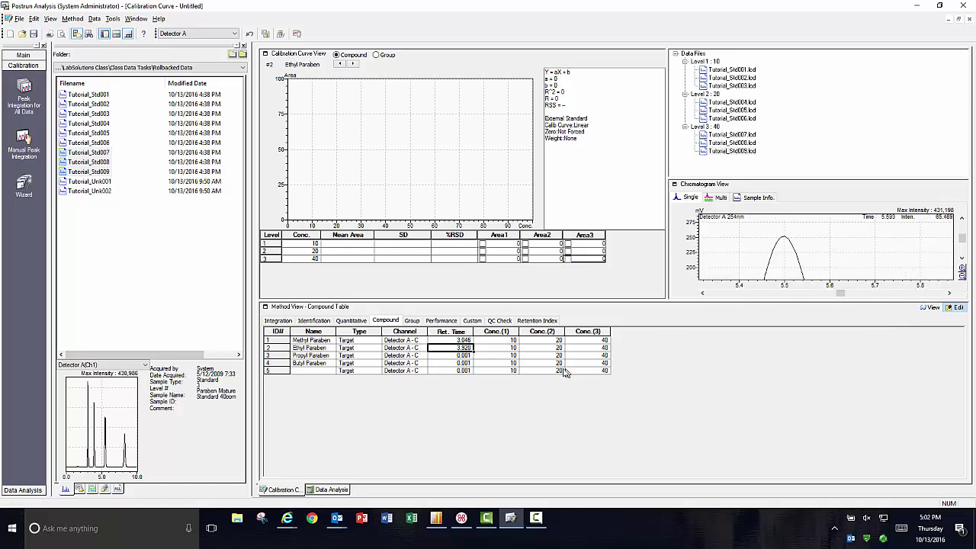
pyautogui.click(467, 357)
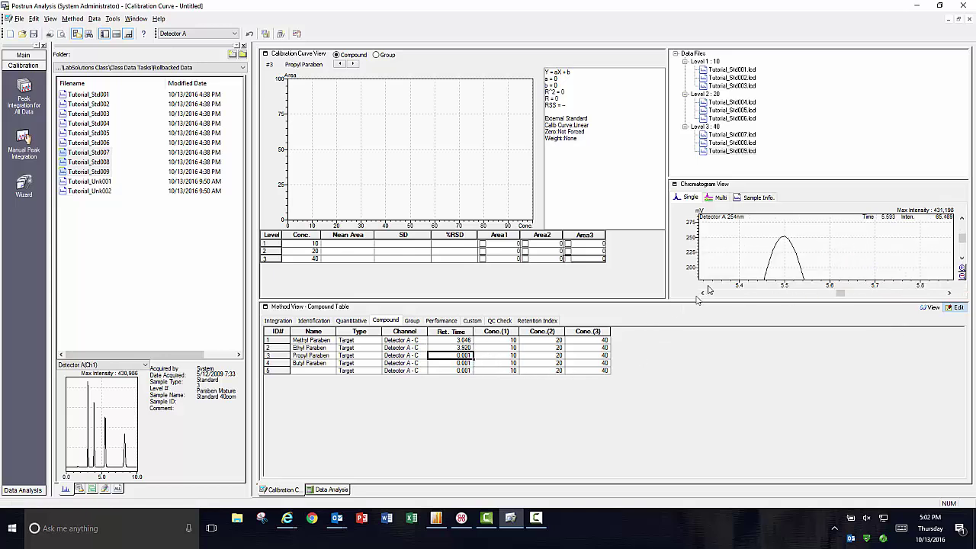
pyautogui.rightClick(783, 244)
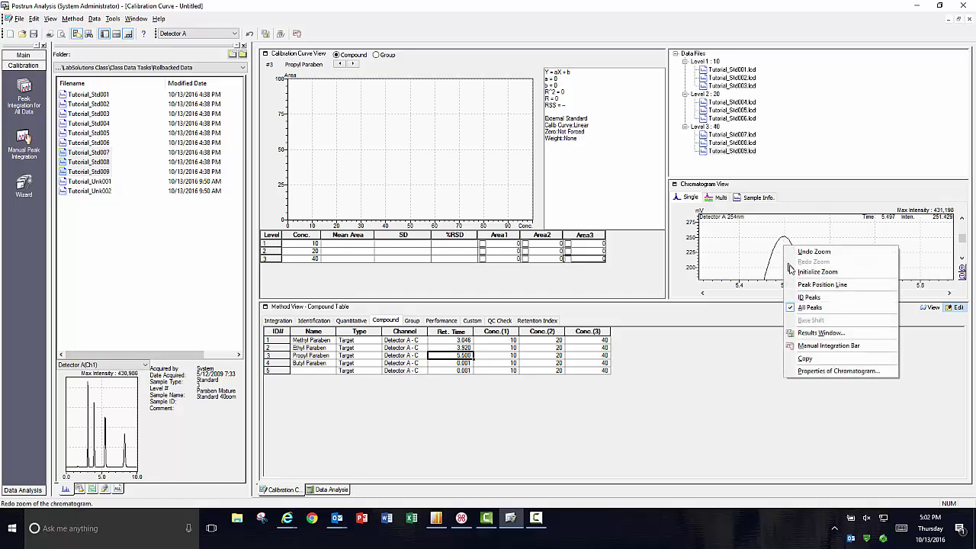
pyautogui.click(804, 267)
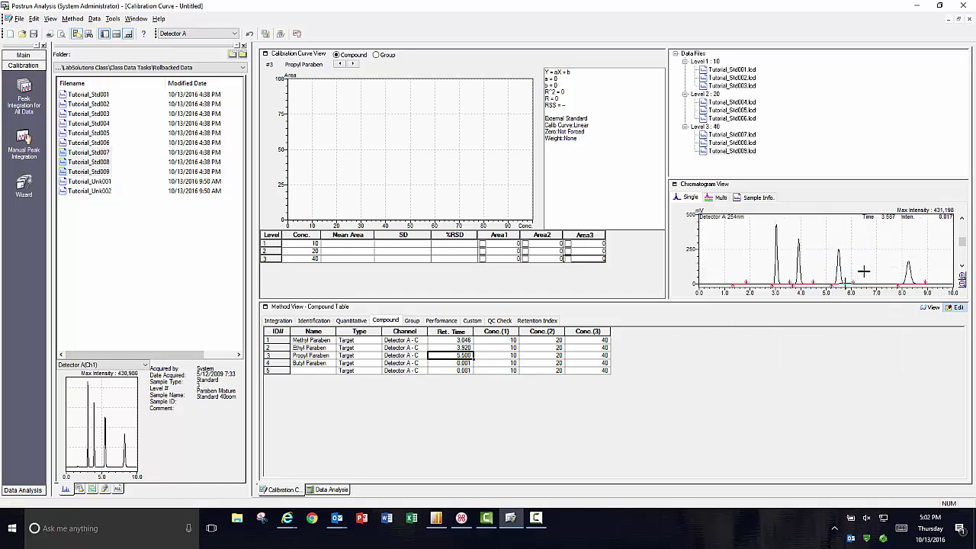
pyautogui.moveTo(900, 249); pyautogui.dragTo(913, 275)
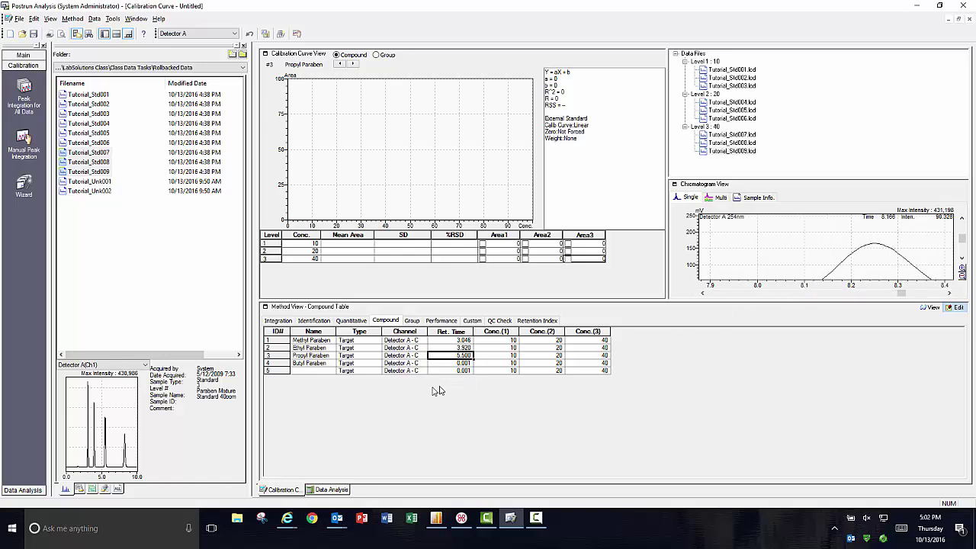
pyautogui.click(469, 364)
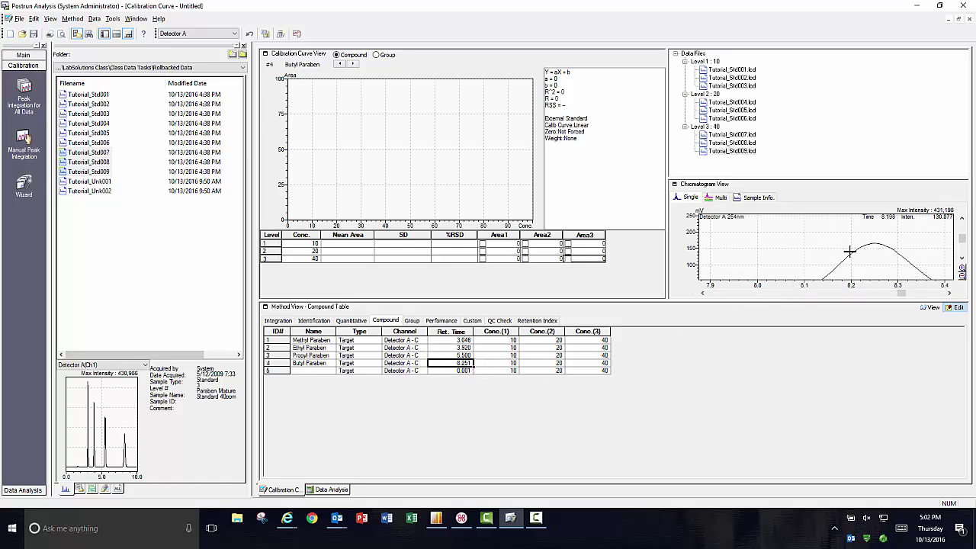
# - Compute the calibration curves (Butyl Paraben R² 0.99997) and make integration parameters editable
pyautogui.rightClick(851, 253)
pyautogui.click(862, 279)
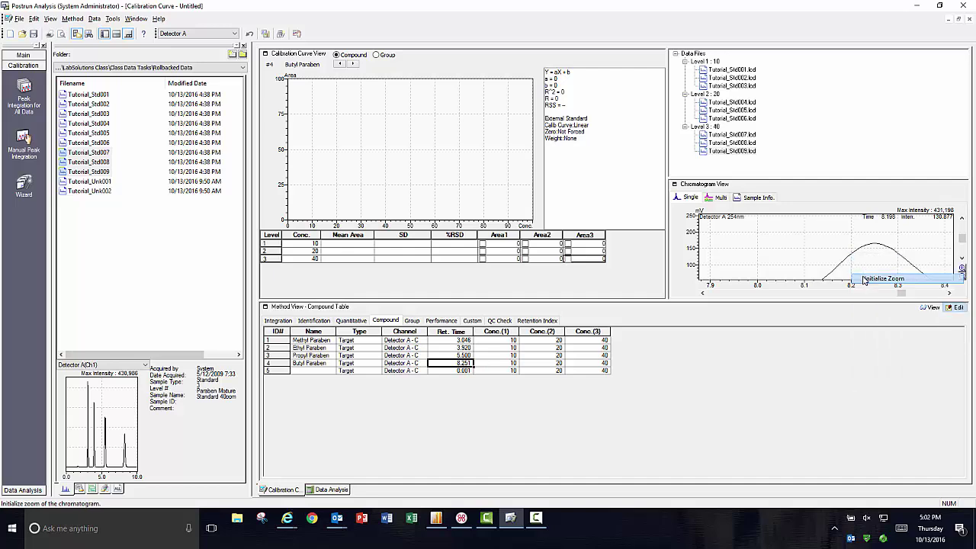
pyautogui.click(927, 307)
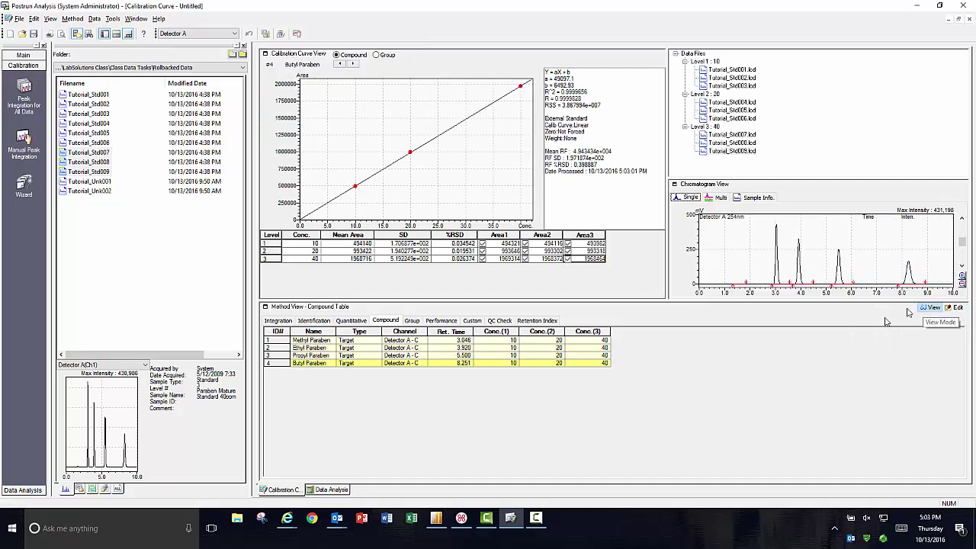
pyautogui.click(279, 321)
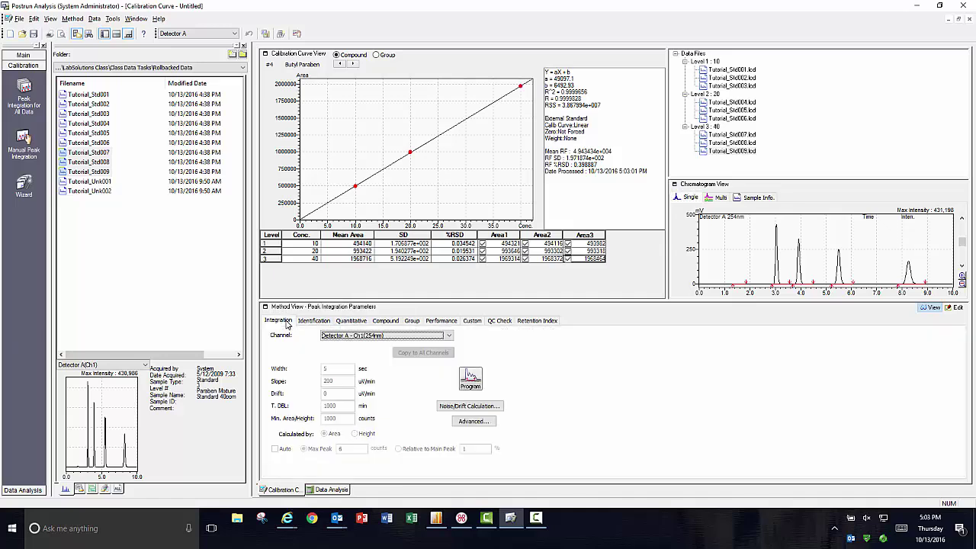
pyautogui.click(958, 307)
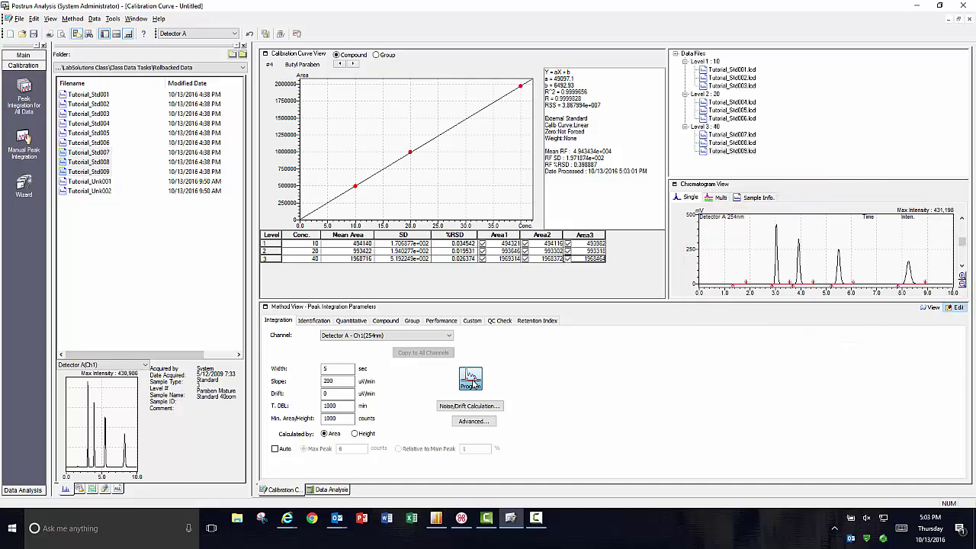
# - Add a Slope= 10000 time-program event at 0 min, simulate it, and recalculate the calibration
pyautogui.click(470, 379)
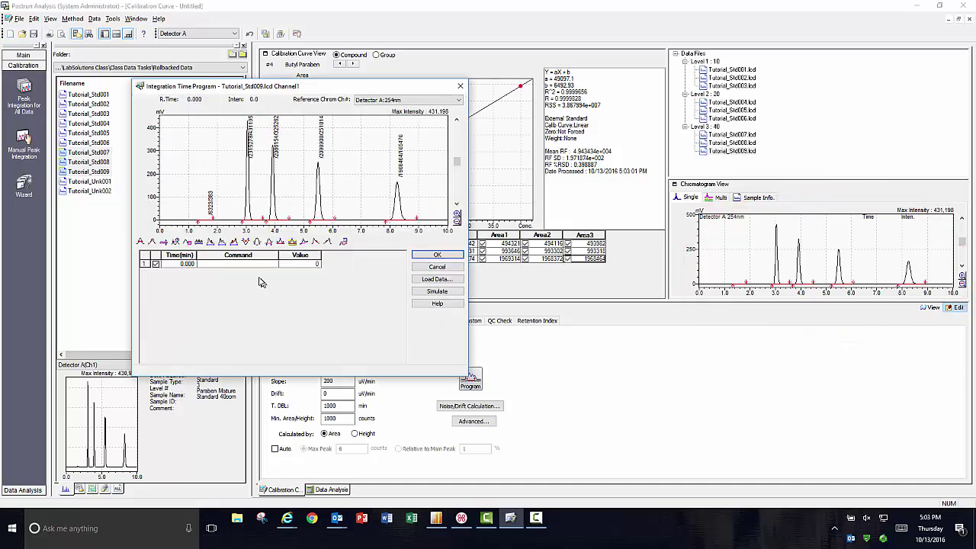
pyautogui.click(257, 265)
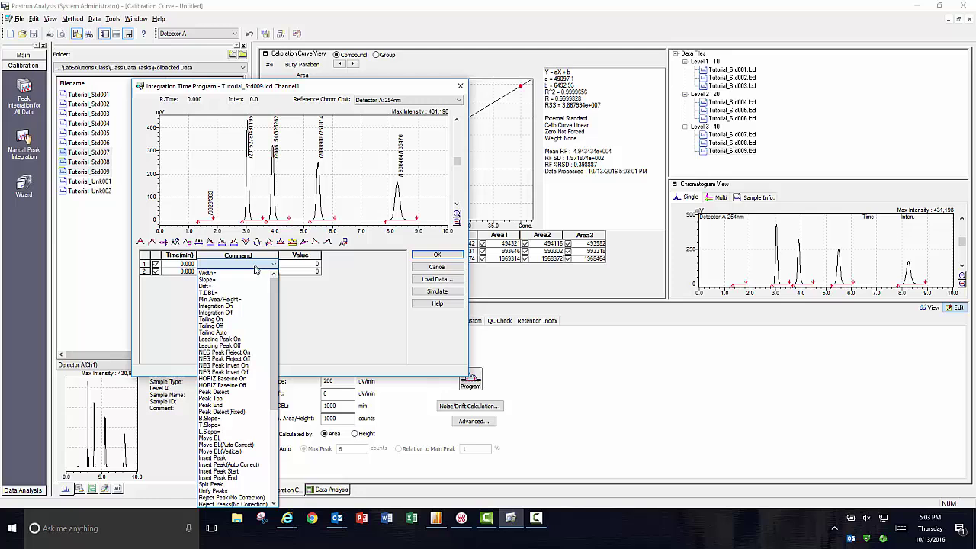
pyautogui.click(251, 279)
pyautogui.click(303, 267)
pyautogui.write('10000')
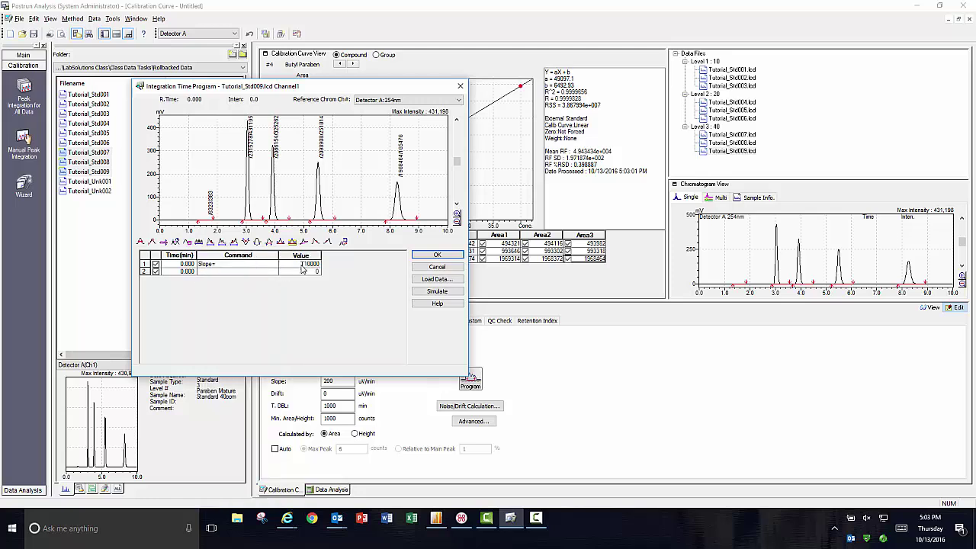
pyautogui.click(437, 291)
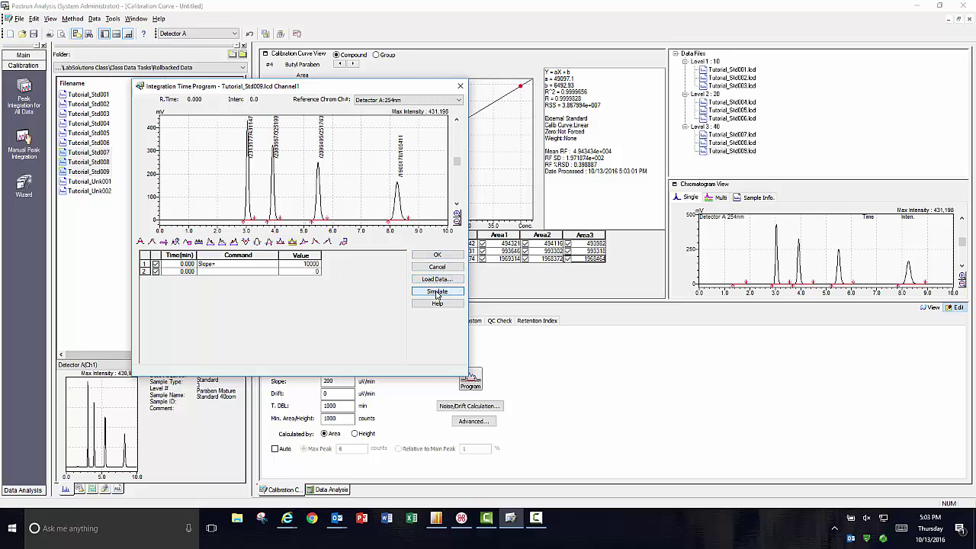
pyautogui.click(444, 256)
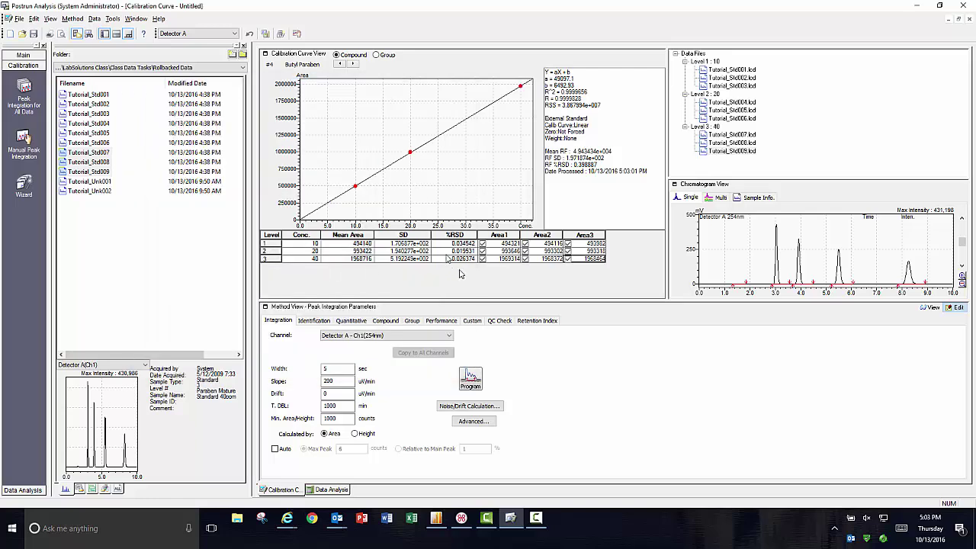
pyautogui.click(926, 310)
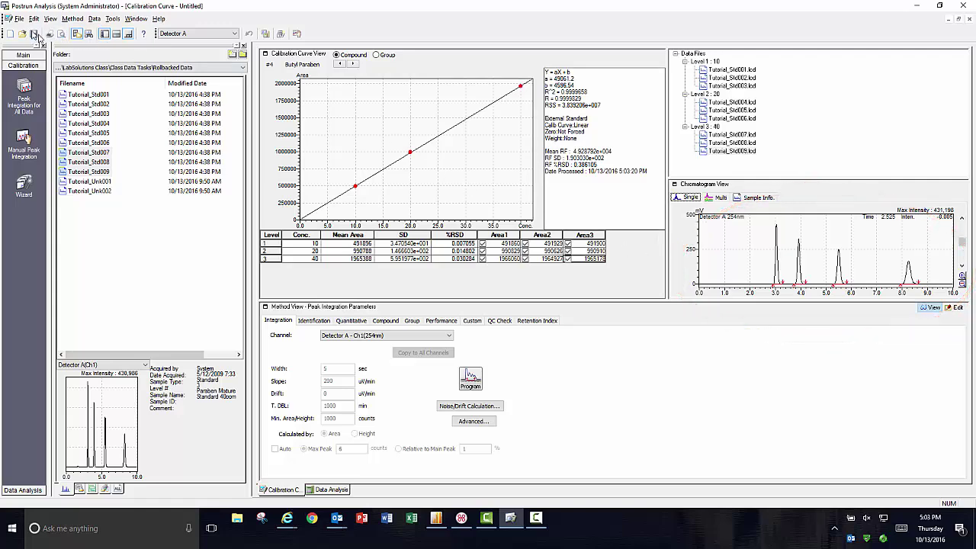
# - Save the method as 'Reconstructed Method.lcm' and answer the data-file save prompt
pyautogui.click(19, 18)
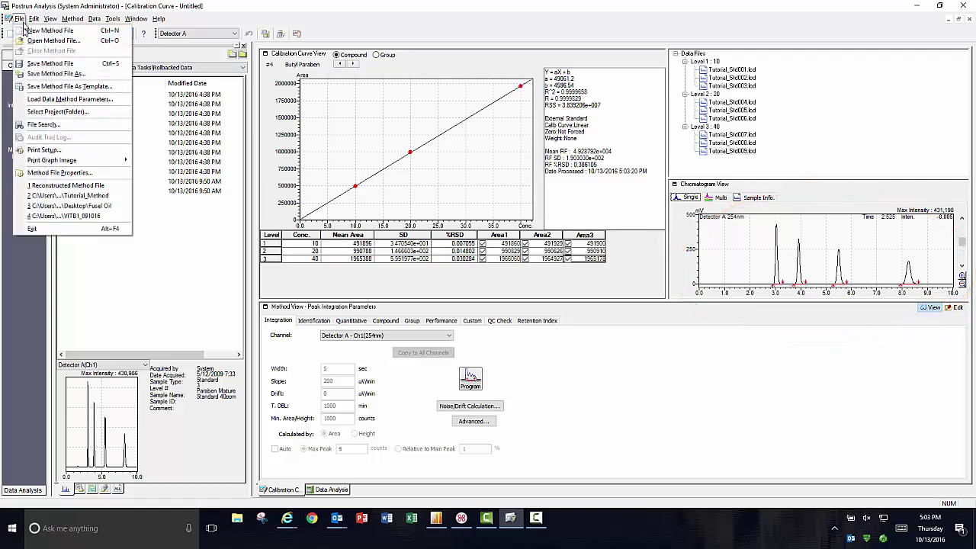
pyautogui.click(38, 73)
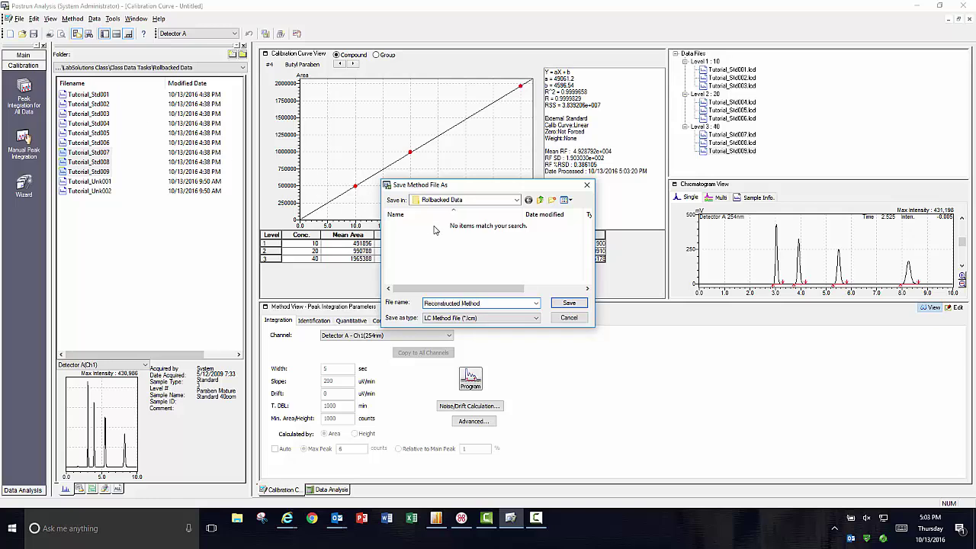
pyautogui.click(574, 304)
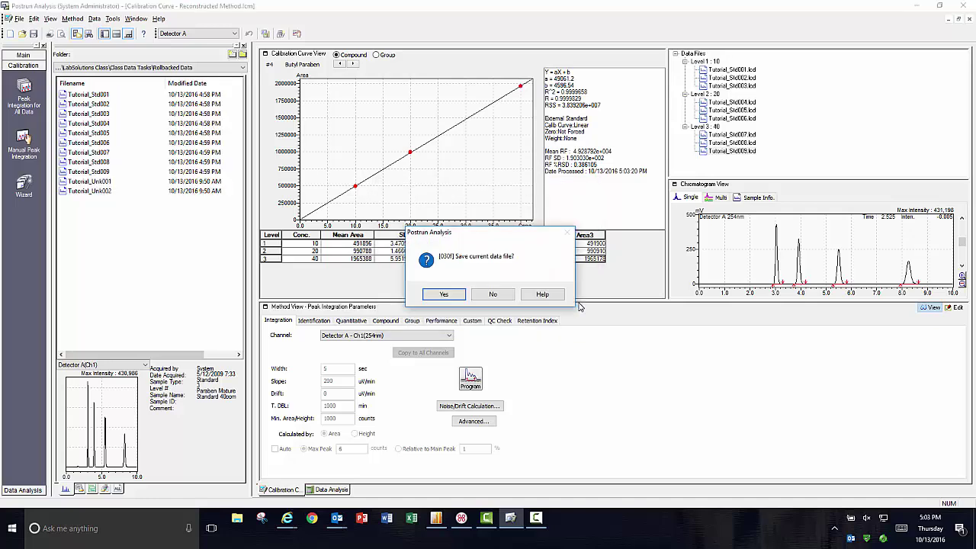
pyautogui.click(460, 296)
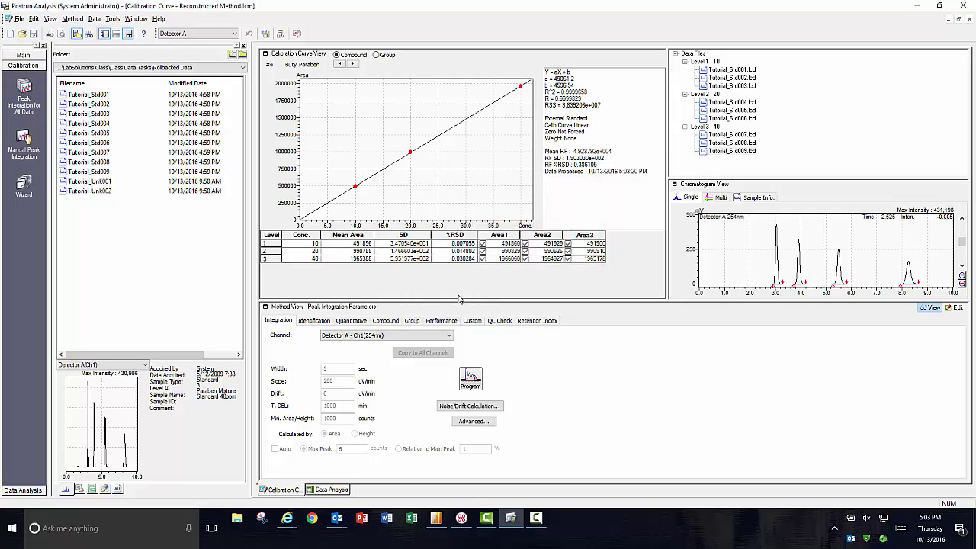
# - Load Tutorial_Unk001 and load method parameters from Reconstructed Method.lcm
pyautogui.click(340, 492)
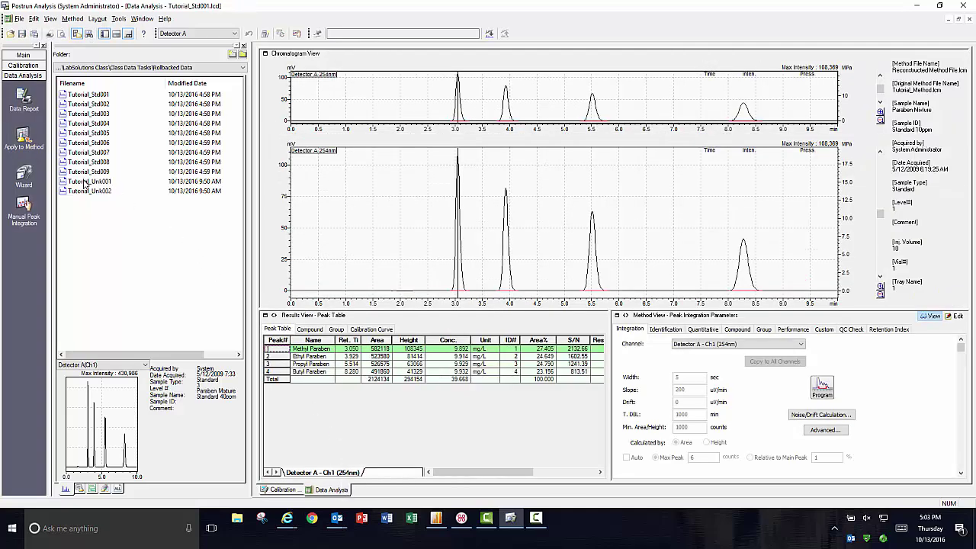
pyautogui.doubleClick(85, 184)
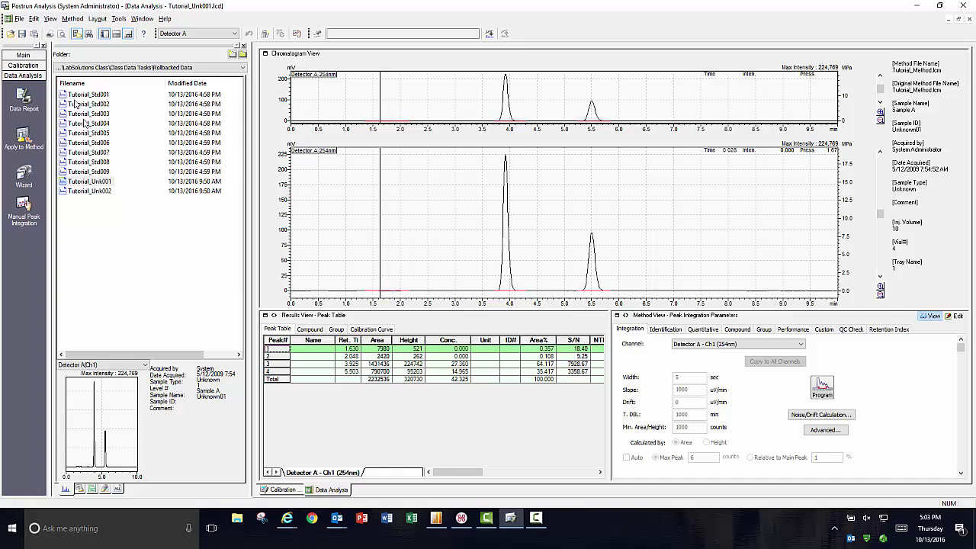
pyautogui.click(19, 19)
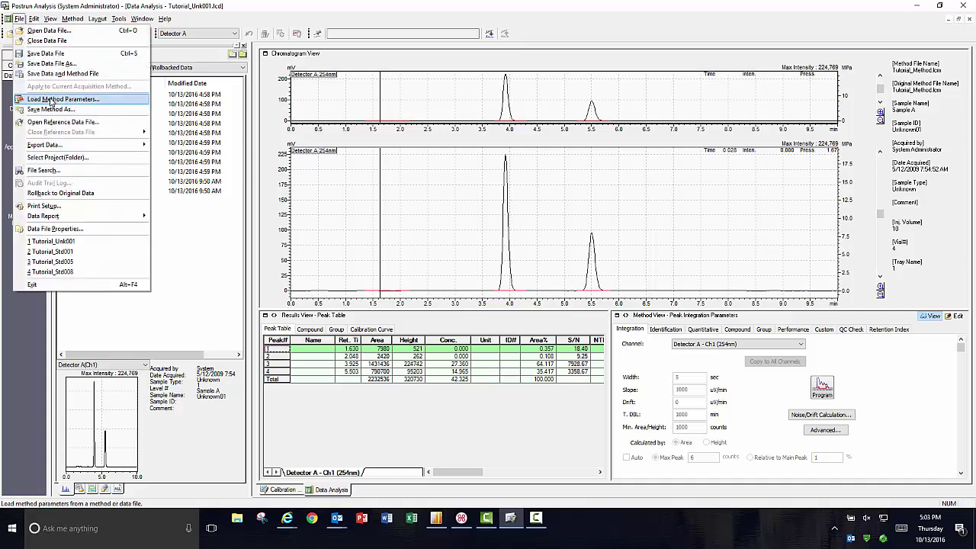
pyautogui.click(52, 100)
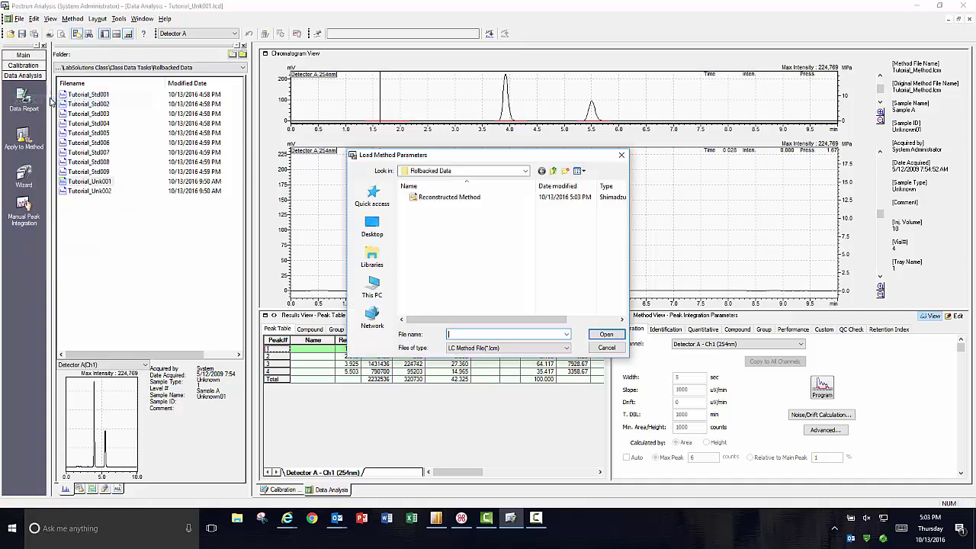
pyautogui.click(427, 200)
pyautogui.click(608, 334)
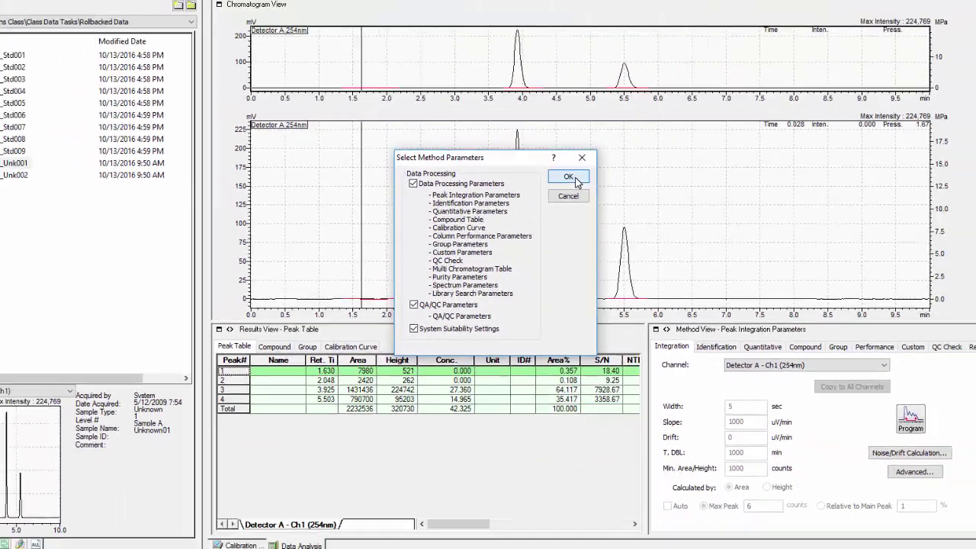
# - Apply all parameters and check the results: Ethyl Paraben 27.36 mg/L, Propyl Paraben 14.97 mg/L
pyautogui.click(668, 116)
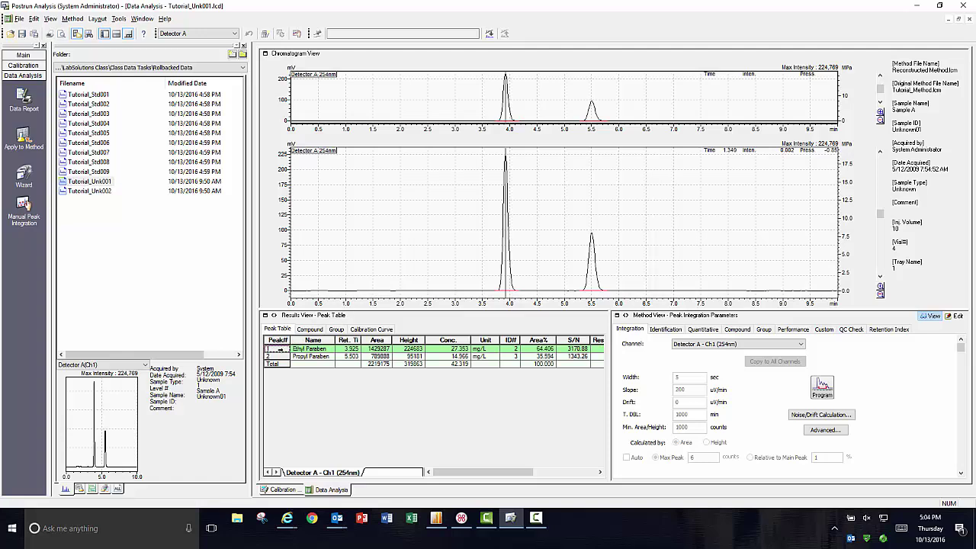
pyautogui.click(279, 349)
pyautogui.click(279, 356)
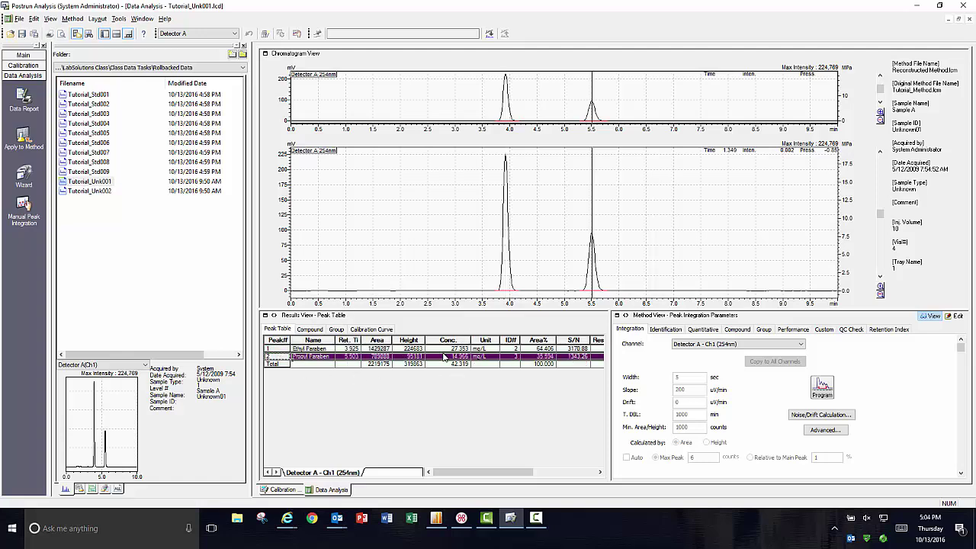
# - Open the Tutorial_Unk002 data file
pyautogui.click(18, 18)
pyautogui.click(27, 52)
pyautogui.doubleClick(92, 191)
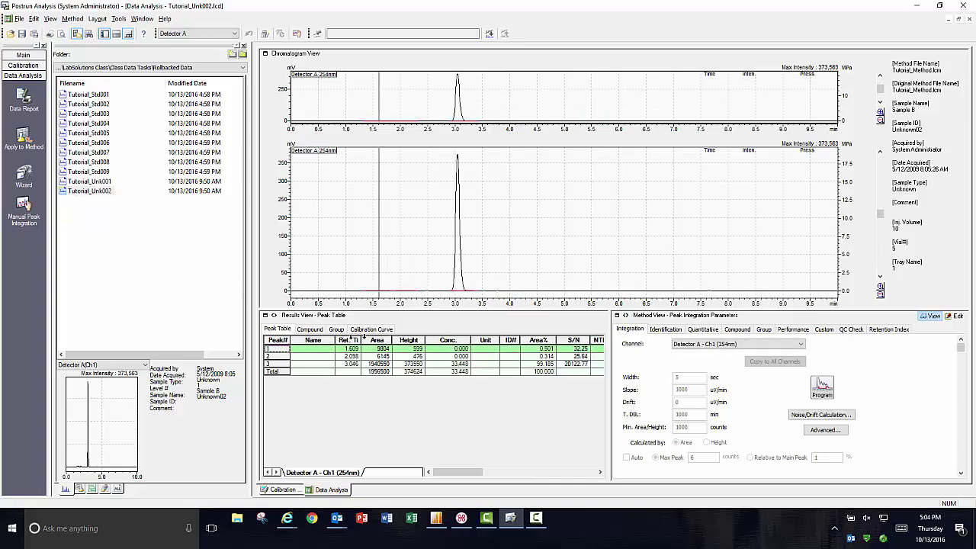
# - Load all parameters from Reconstructed Method into Unk002 and select the Methyl Paraben result row
pyautogui.click(19, 19)
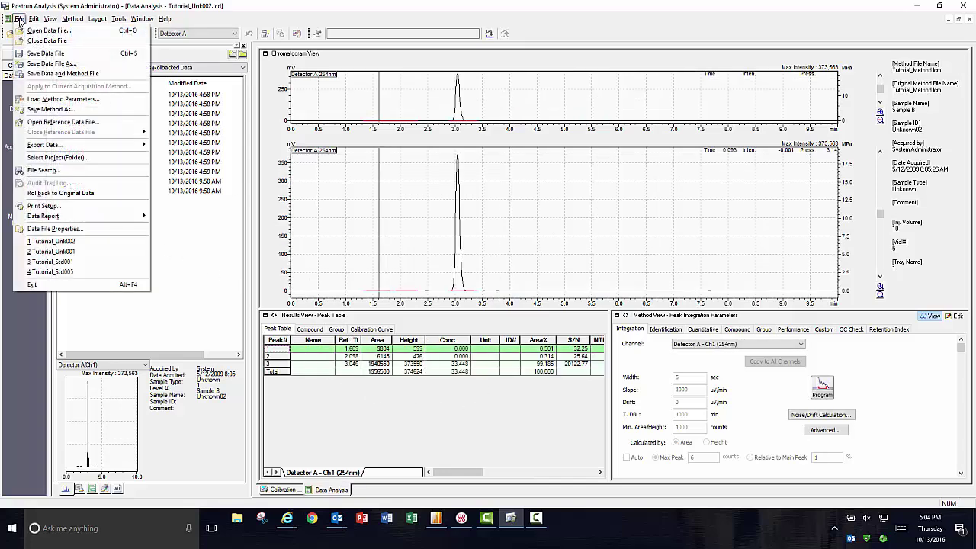
pyautogui.click(63, 99)
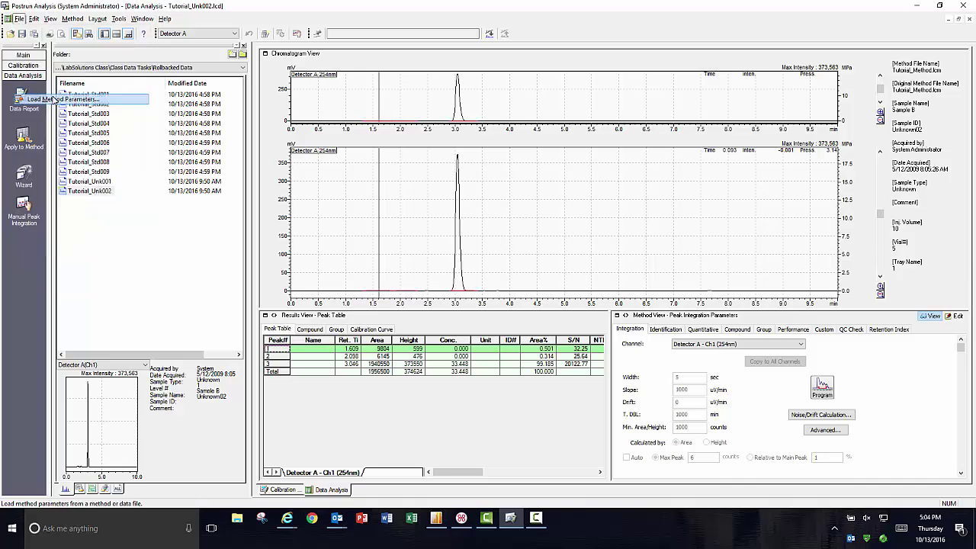
pyautogui.click(444, 199)
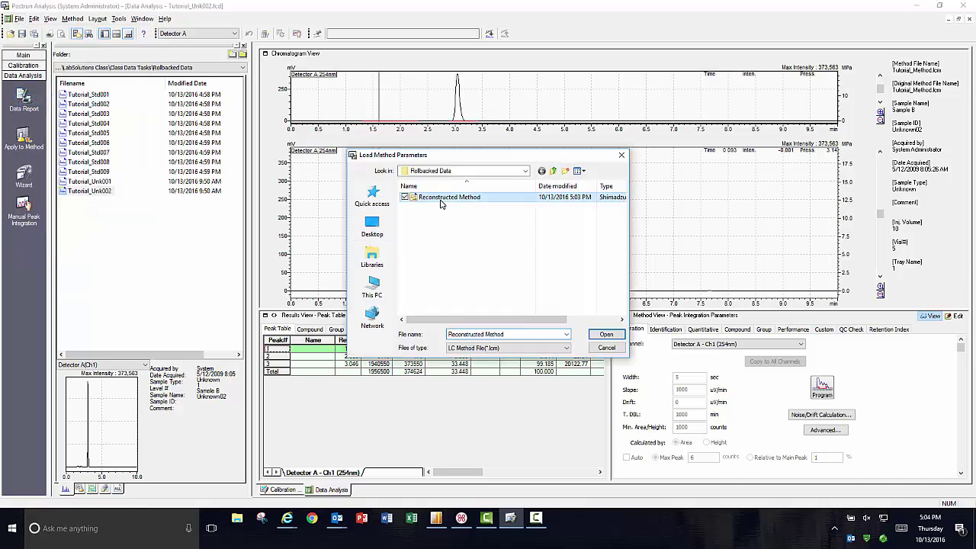
pyautogui.click(599, 336)
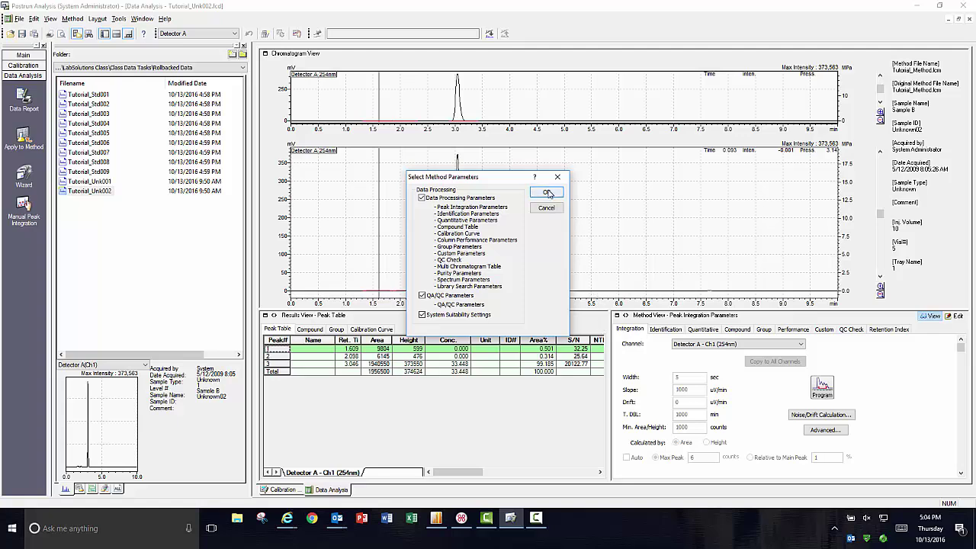
pyautogui.click(548, 193)
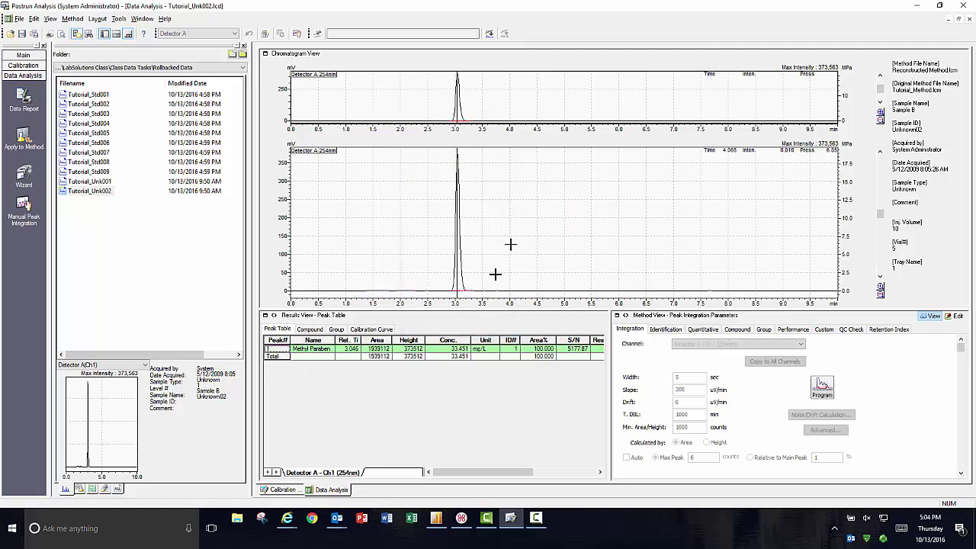
pyautogui.click(277, 349)
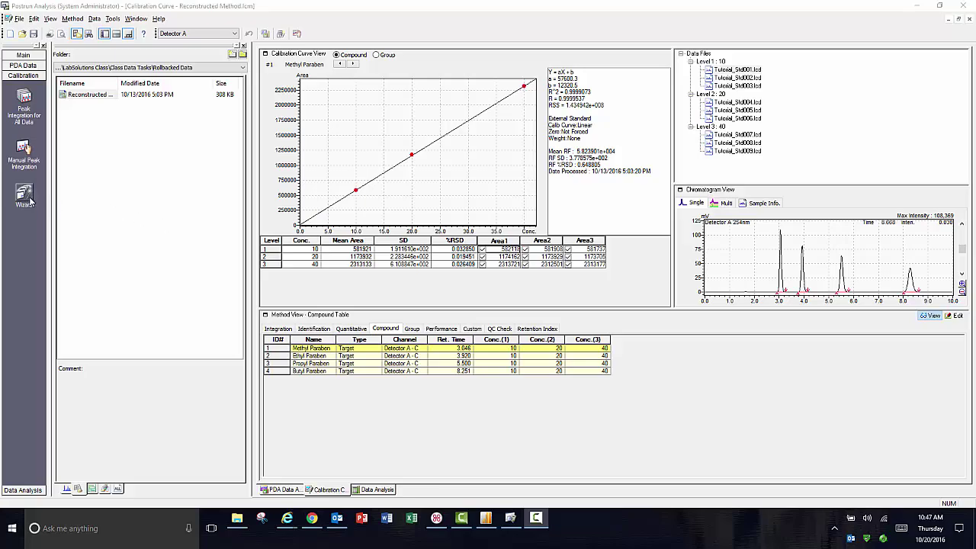
# - Start the Compound Table Wizard keeping Detector A - Ch1 (254nm) and the existing time program
pyautogui.click(25, 195)
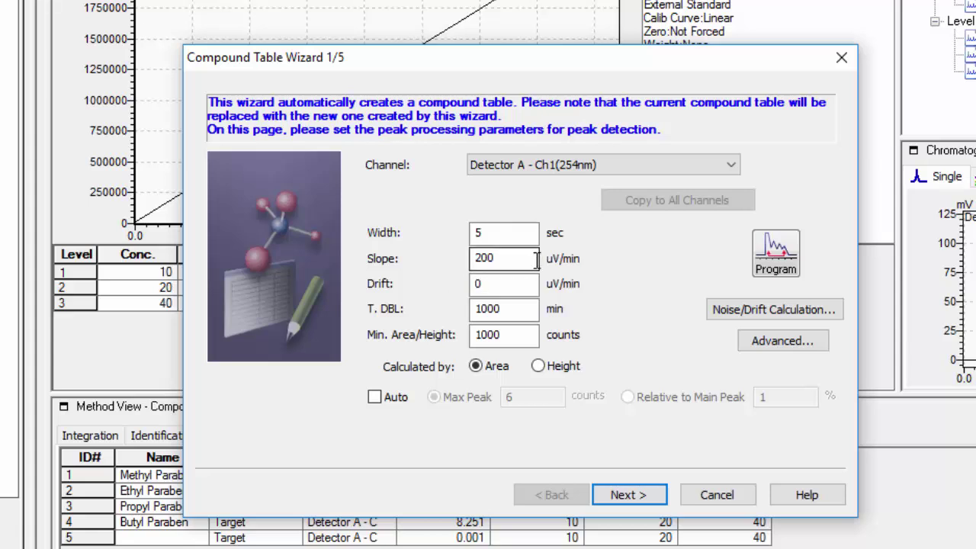
pyautogui.click(730, 165)
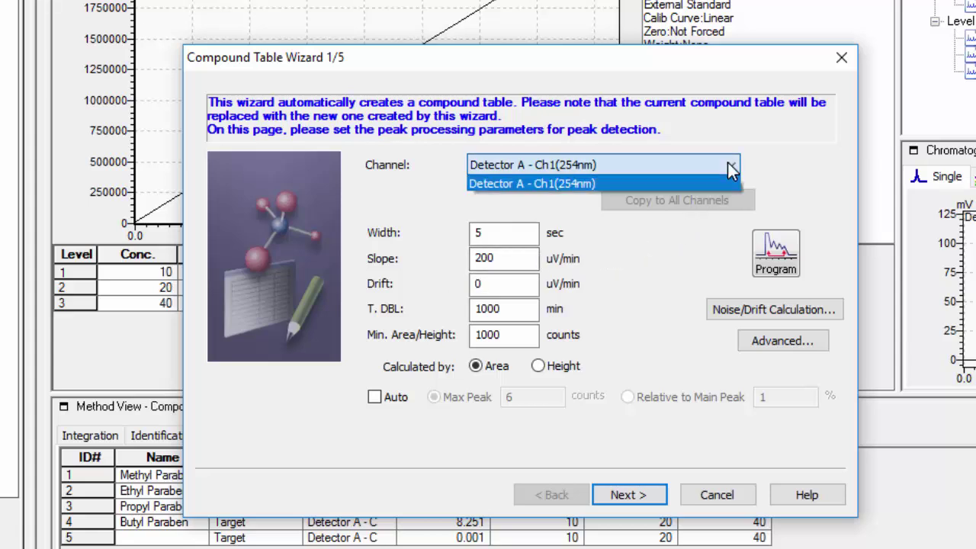
pyautogui.click(729, 164)
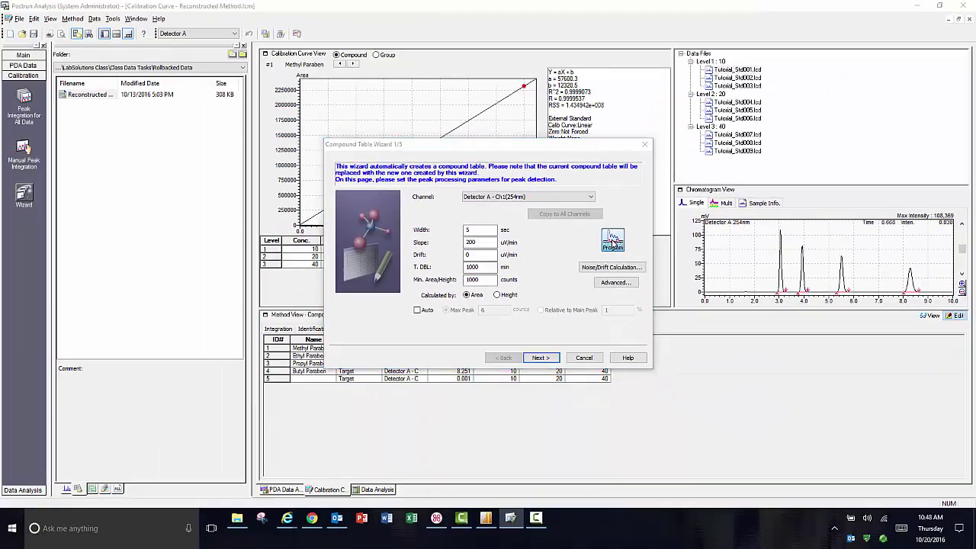
pyautogui.click(615, 241)
pyautogui.click(577, 176)
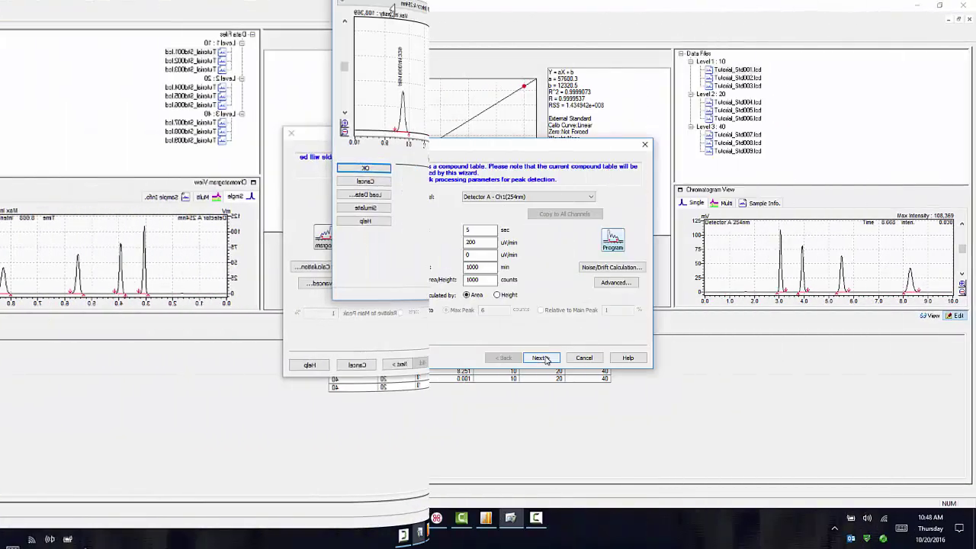
pyautogui.click(541, 358)
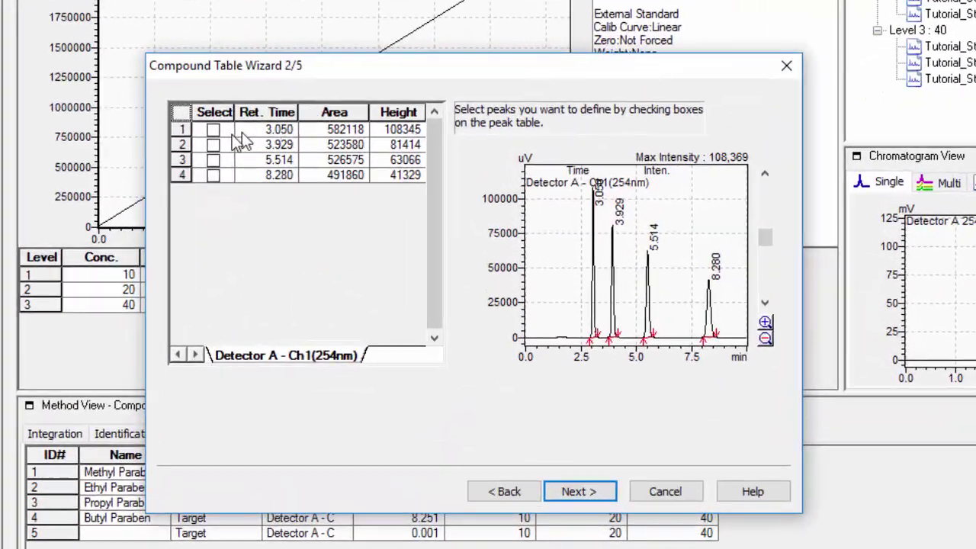
# - Mark the detected peaks at 3.050, 3.929 and 5.514 min for definition
pyautogui.click(285, 153)
pyautogui.click(216, 147)
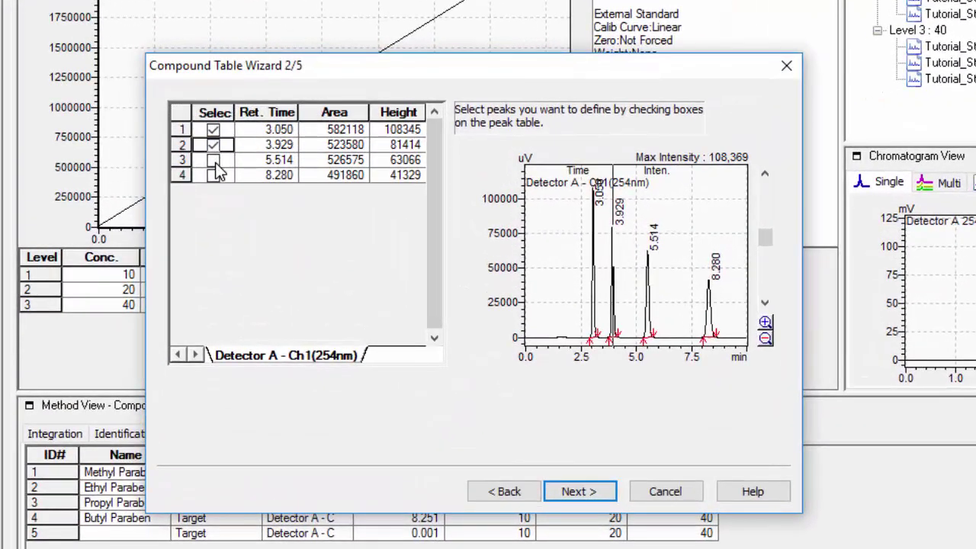
pyautogui.click(216, 161)
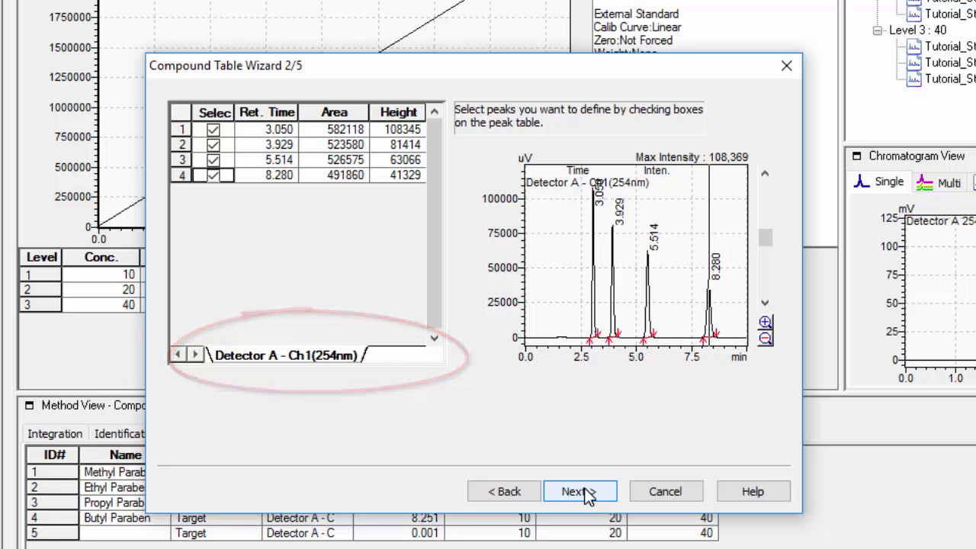
# - Keep External Standard quantitation and default identification to reach the four RT-named compounds
pyautogui.click(584, 492)
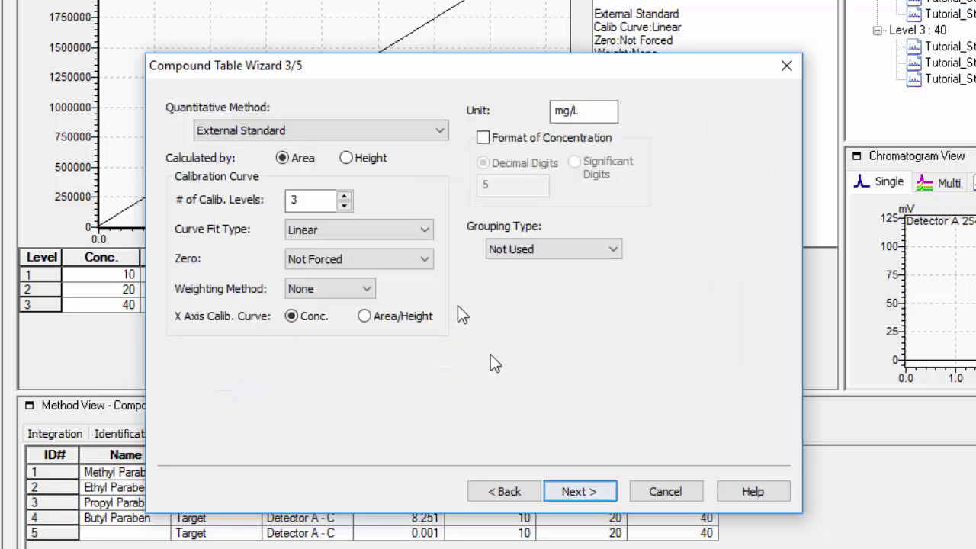
pyautogui.click(440, 131)
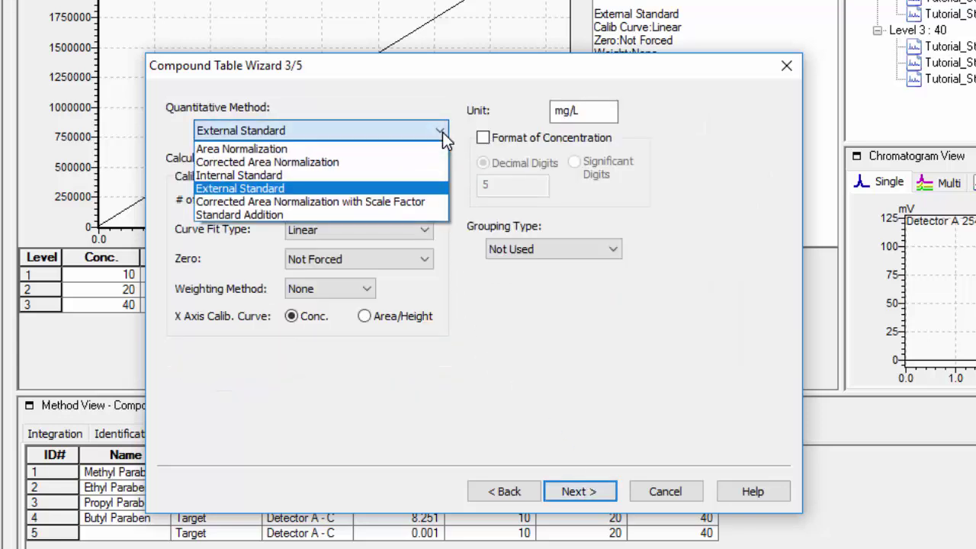
pyautogui.click(442, 132)
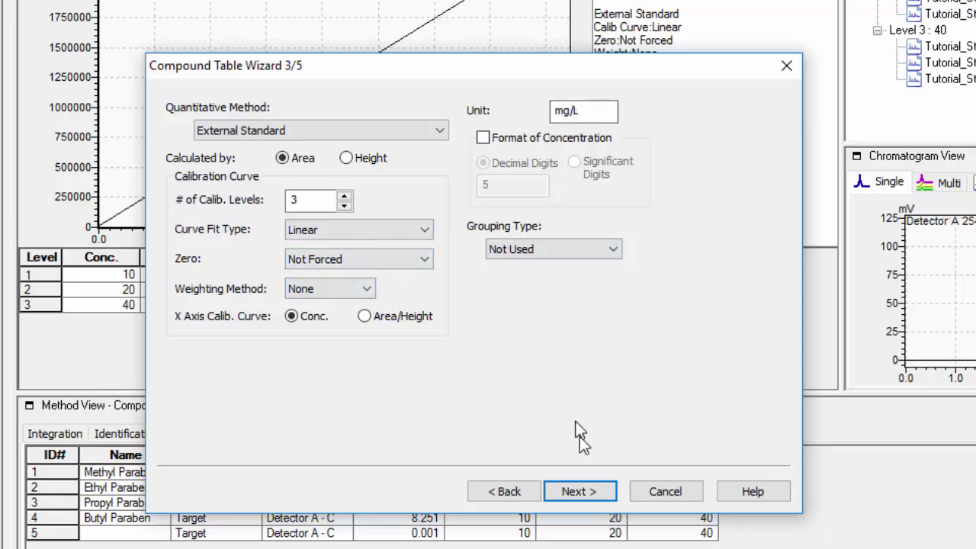
pyautogui.click(588, 494)
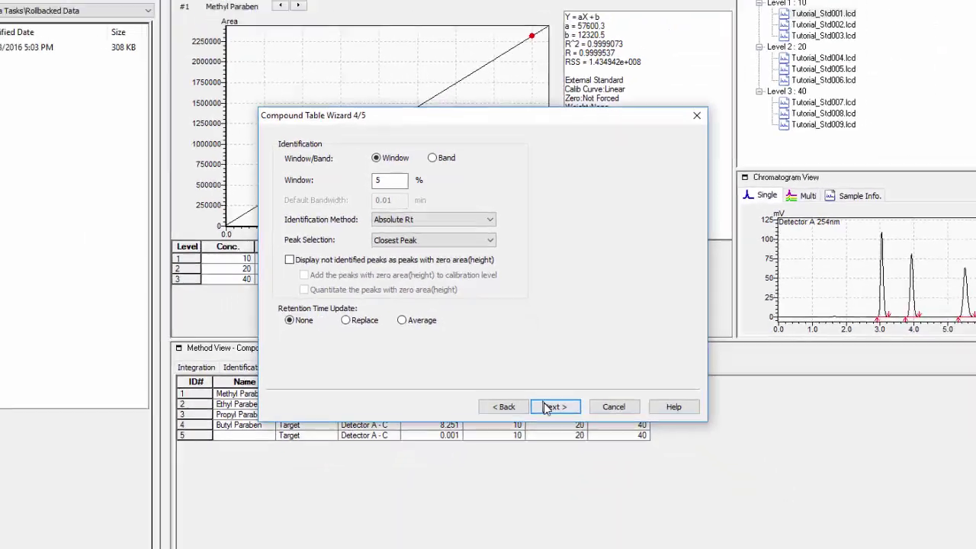
pyautogui.click(538, 357)
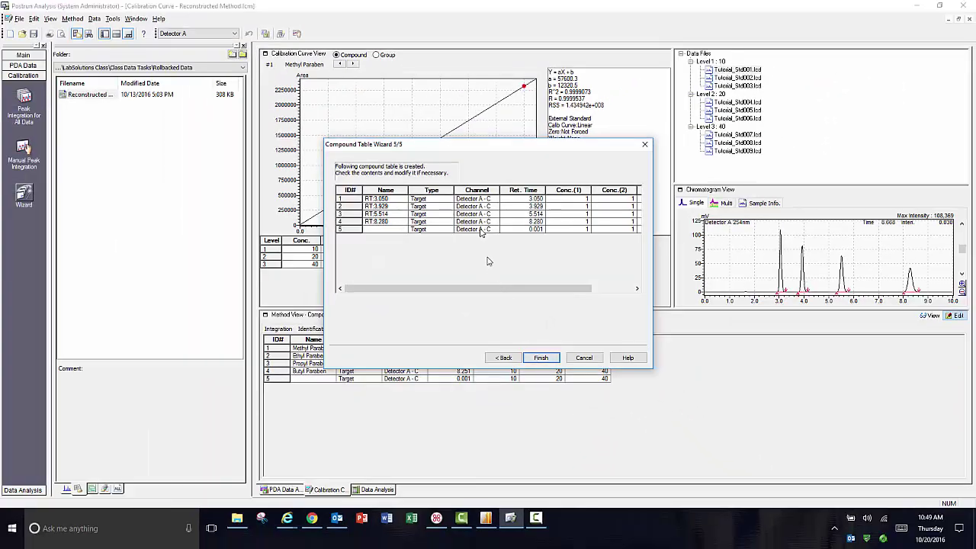
# - Enter concentration levels 10, 20 and 40 for the first compound
pyautogui.moveTo(477, 148)
pyautogui.mouseDown()
pyautogui.moveTo(458, 102)
pyautogui.moveTo(427, 77)
pyautogui.moveTo(418, 84)
pyautogui.mouseUp()
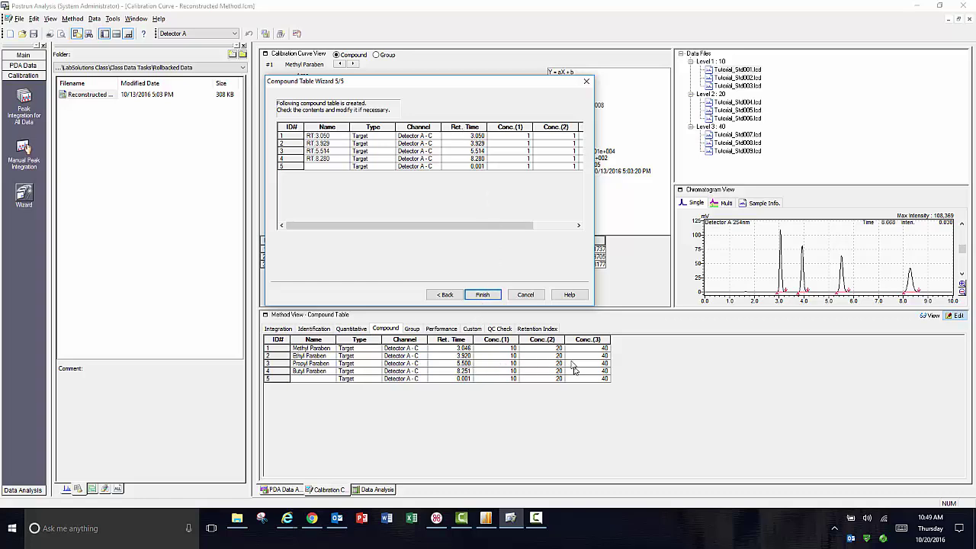
pyautogui.moveTo(412, 225); pyautogui.dragTo(453, 225)
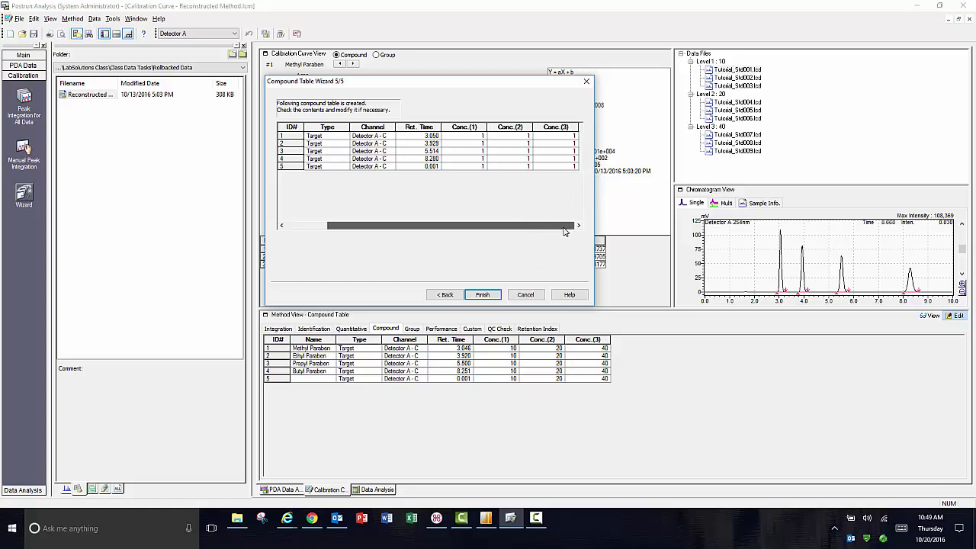
pyautogui.write('0')
pyautogui.press('Tab')
pyautogui.press('Tab')
pyautogui.write('40')
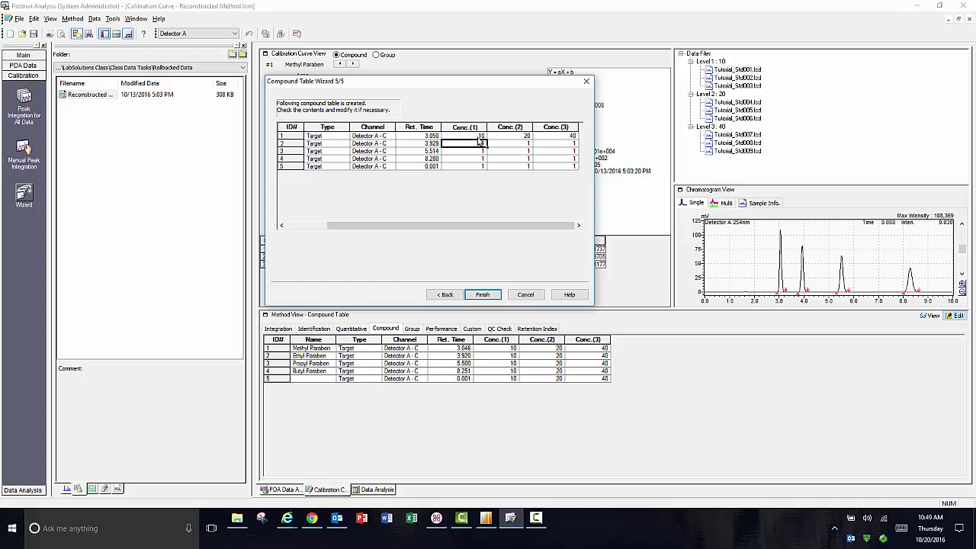
# - Copy those concentrations to rows 2–4 and finish the wizard to rebuild the compound table
pyautogui.moveTo(481, 136)
pyautogui.mouseDown()
pyautogui.moveTo(546, 137)
pyautogui.moveTo(549, 160)
pyautogui.mouseUp()
pyautogui.hotkey('ctrl', 'c')
pyautogui.hotkey('ctrl', 'v')
pyautogui.moveTo(479, 226); pyautogui.dragTo(435, 225)
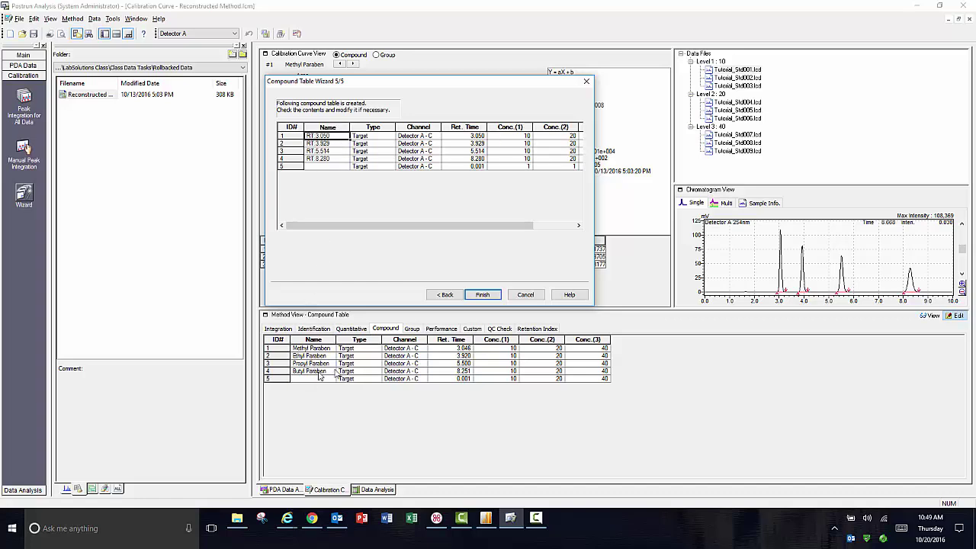
pyautogui.click(487, 295)
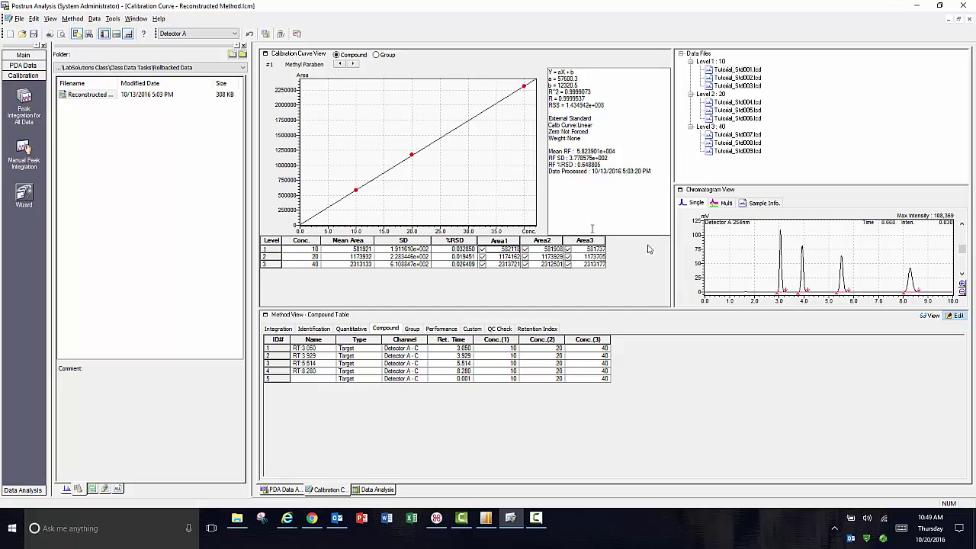
# - Leave compound table edit mode to keep only the four RT-named targets
pyautogui.click(929, 316)
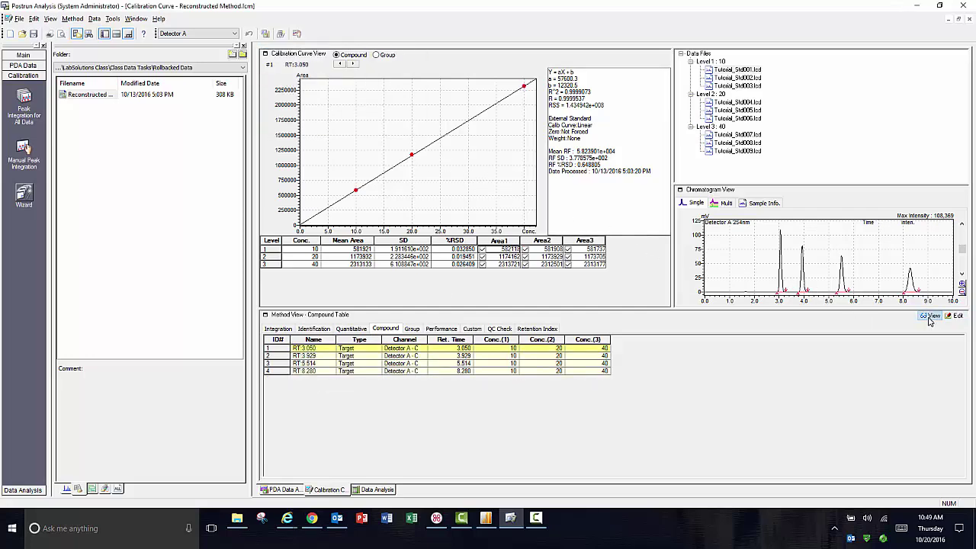